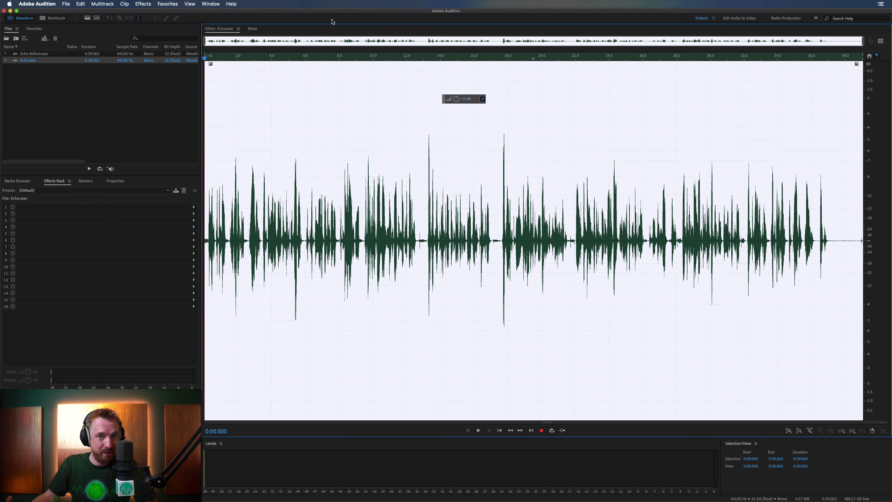
Play the dialogue and a short stretch around 5.4 seconds to hear the echo.
key("space")
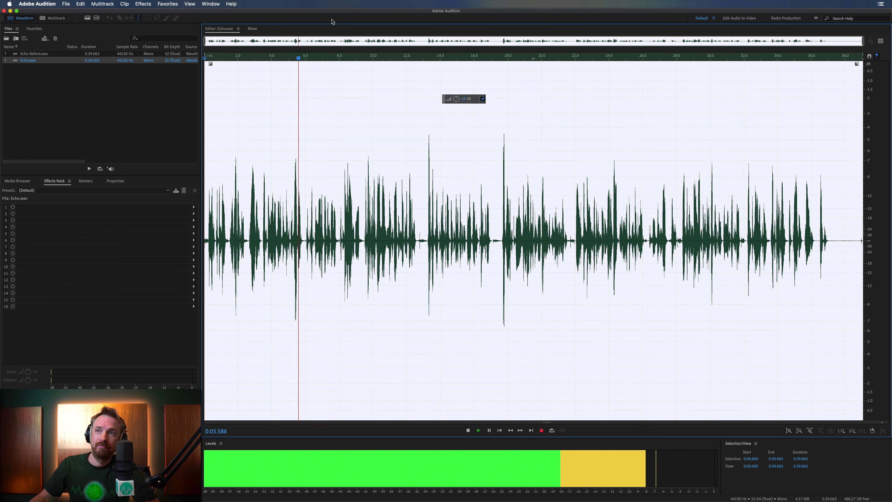
key("space")
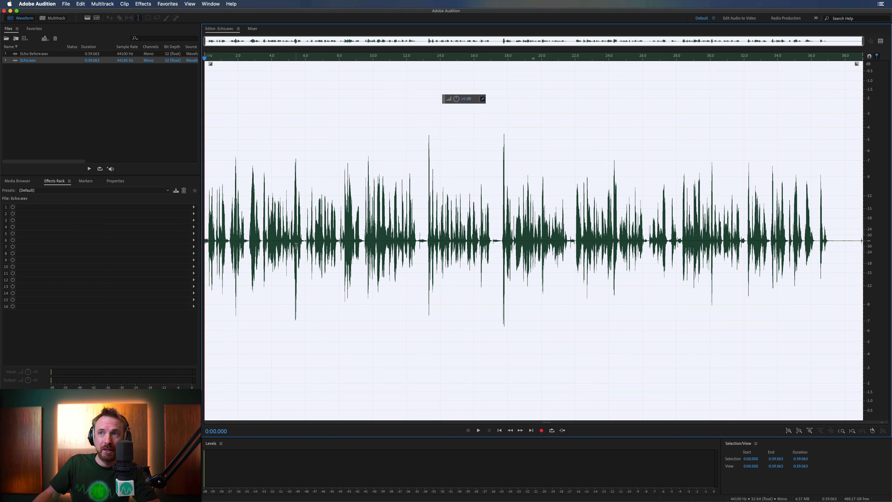
left_click_drag(296, 246, 304, 246)
key("space")
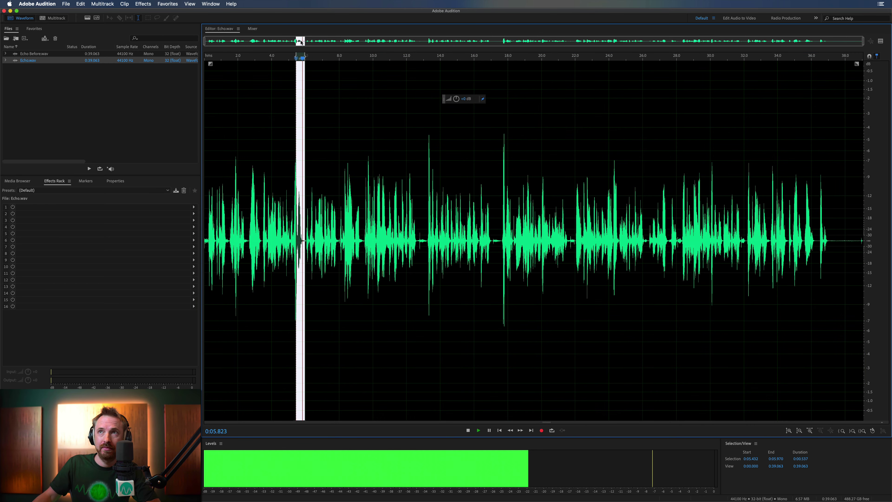
Listen to the word gap near 5.8 seconds, then zoom out and return to the start.
scroll(303, 56, "up", 10)
left_click(278, 227)
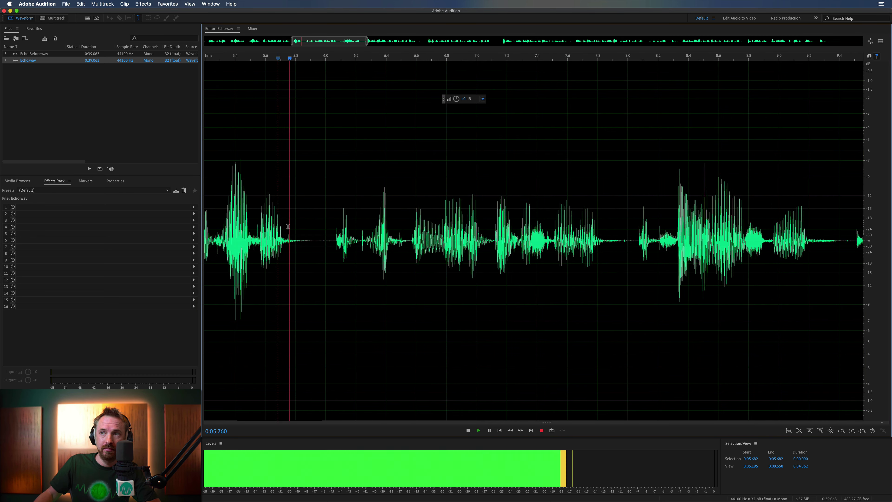
mouse_move(295, 229)
left_mouse_down()
mouse_move(324, 228)
mouse_move(287, 229)
left_mouse_up()
key("space")
key("space")
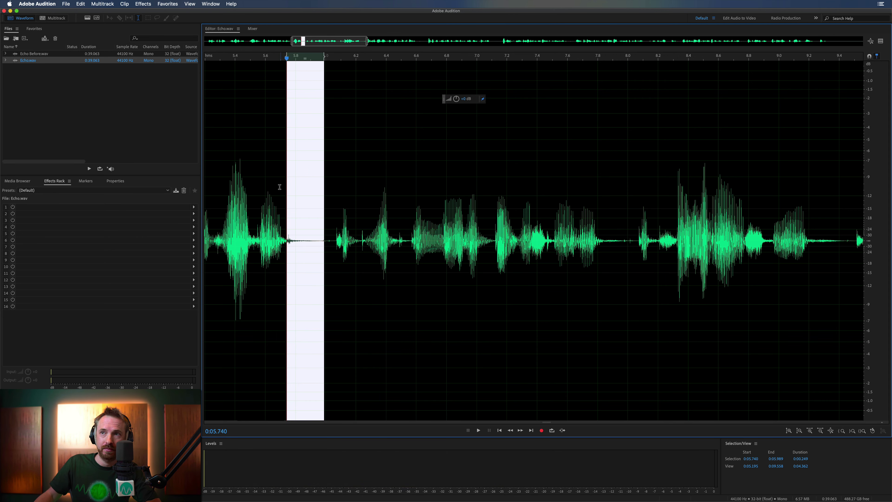
left_click(272, 187)
key("backslash")
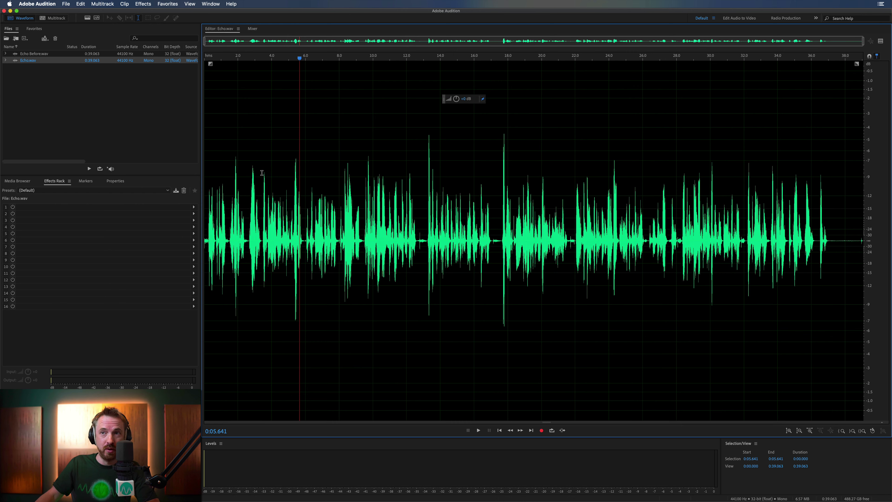
left_click(206, 174)
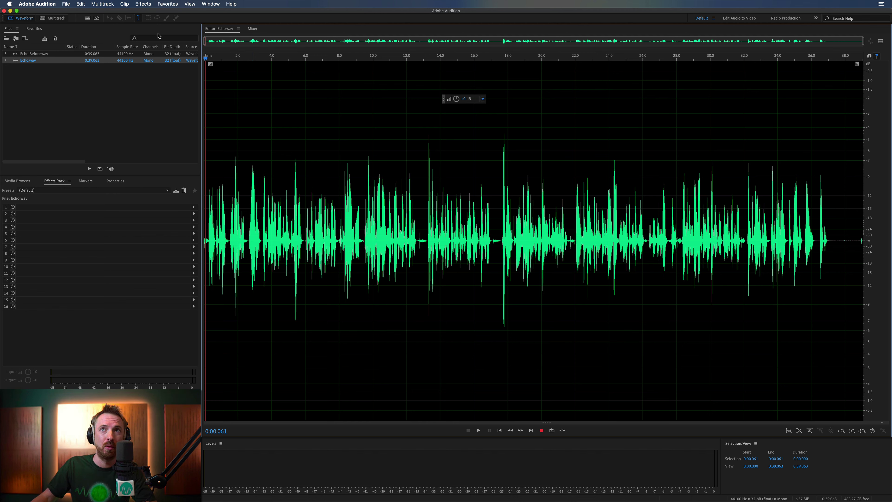
Open the Parametric Equalizer from Effects > Filter and EQ.
left_click(139, 6)
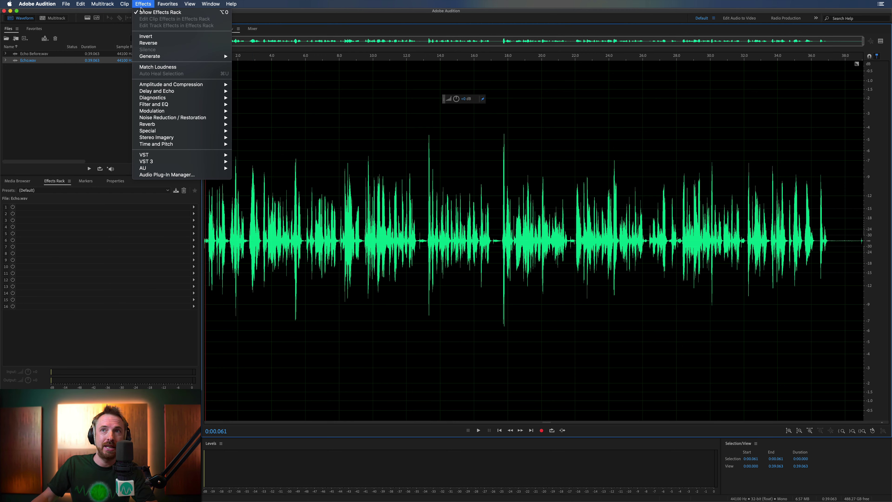
mouse_move(210, 104)
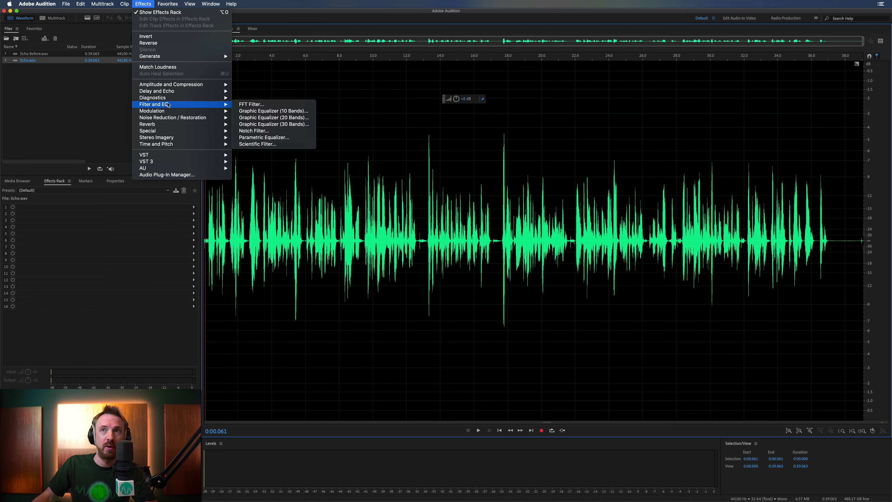
left_click(254, 137)
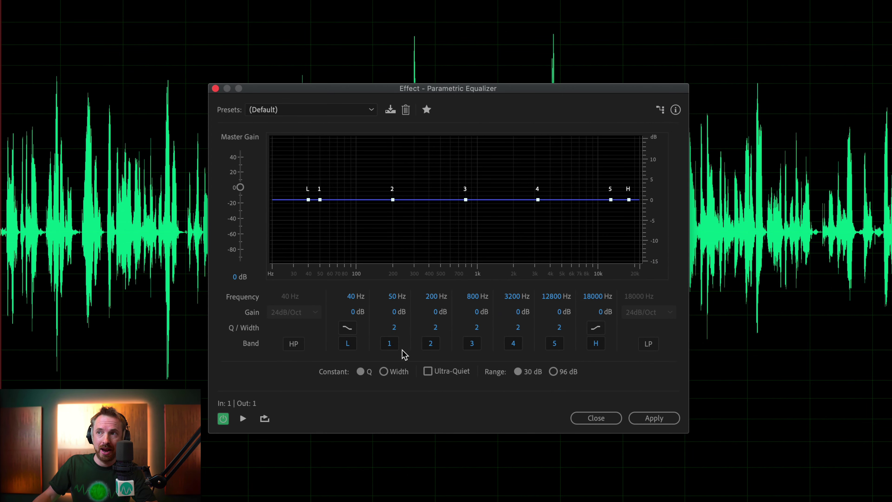
Boost band 1 to 15 dB with Q 16 around 93 Hz and preview it.
left_click_drag(320, 200, 347, 158)
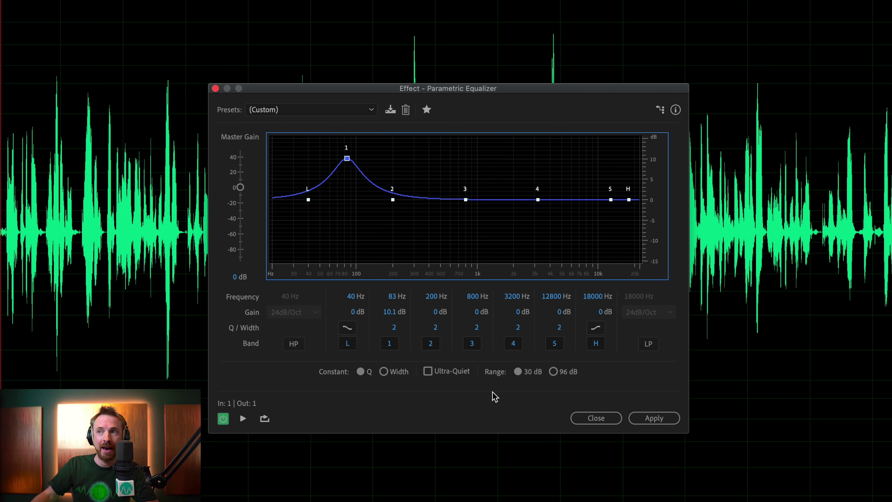
left_click(395, 328)
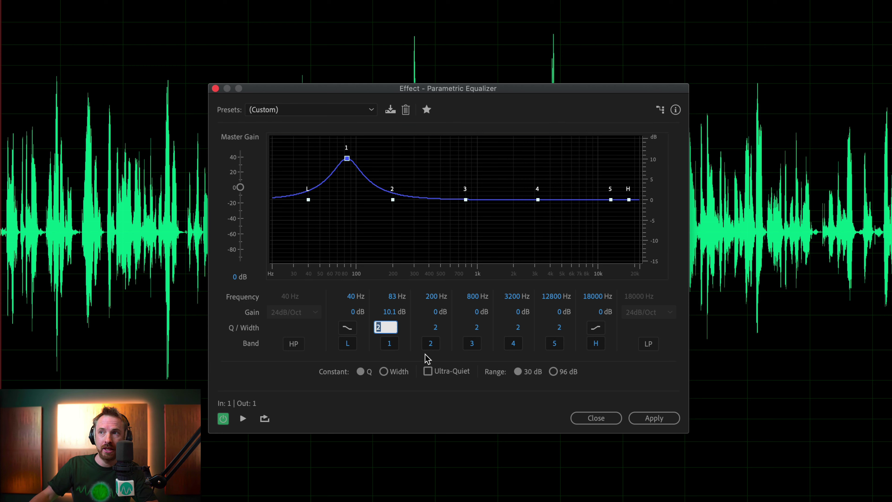
type("16")
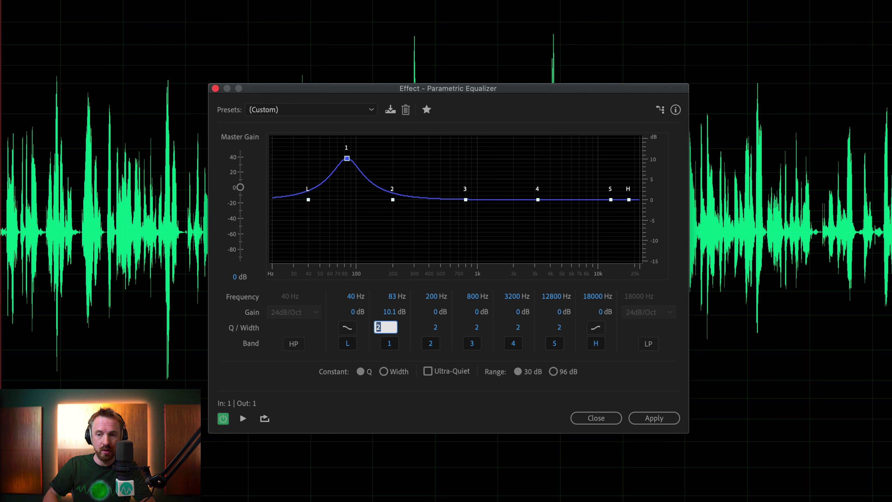
key("Return")
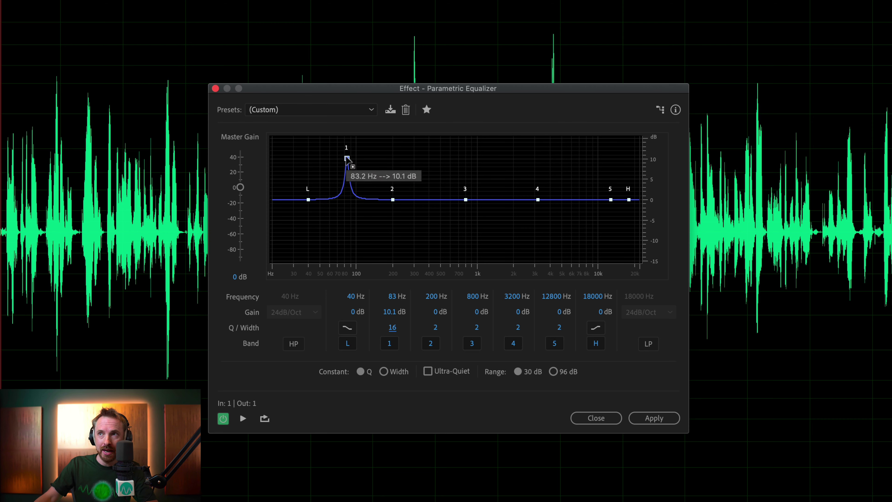
left_click_drag(347, 158, 353, 129)
key("space")
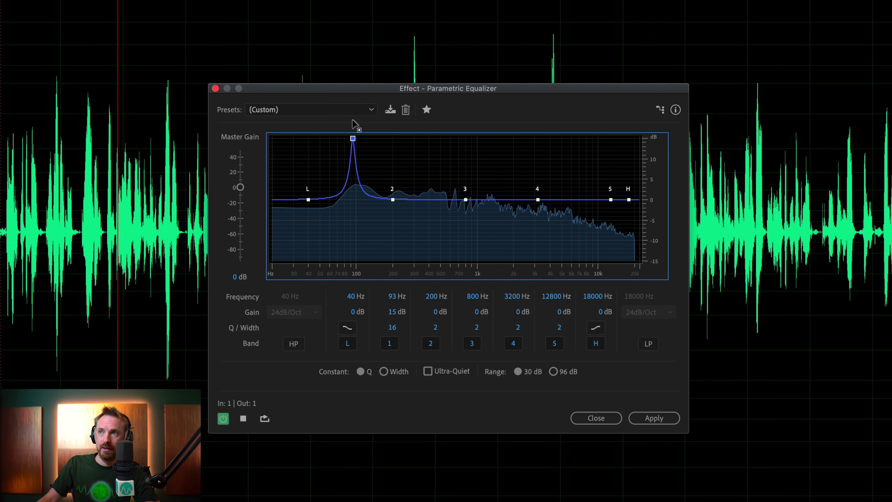
Sweep band 1's boost to 113 Hz while previewing, then flip it to a -5 dB cut.
key("space")
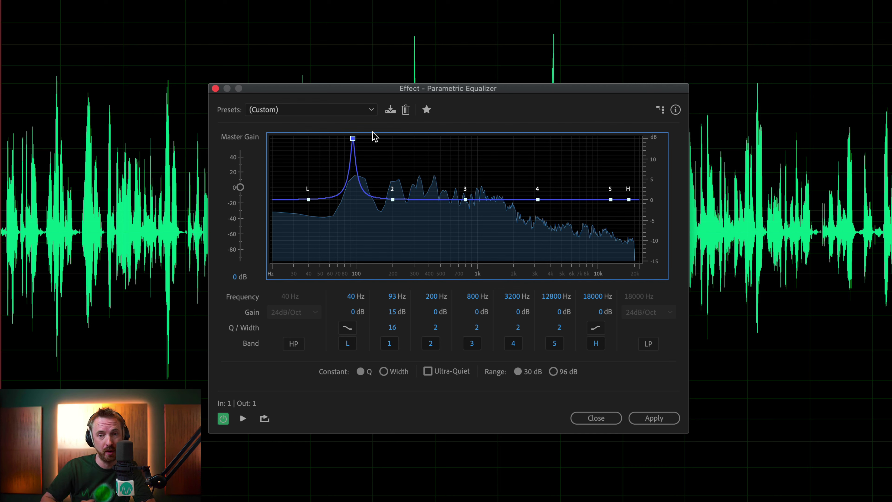
mouse_move(353, 139)
left_mouse_down()
mouse_move(361, 139)
mouse_move(345, 138)
mouse_move(375, 137)
mouse_move(363, 139)
left_mouse_up()
key("space")
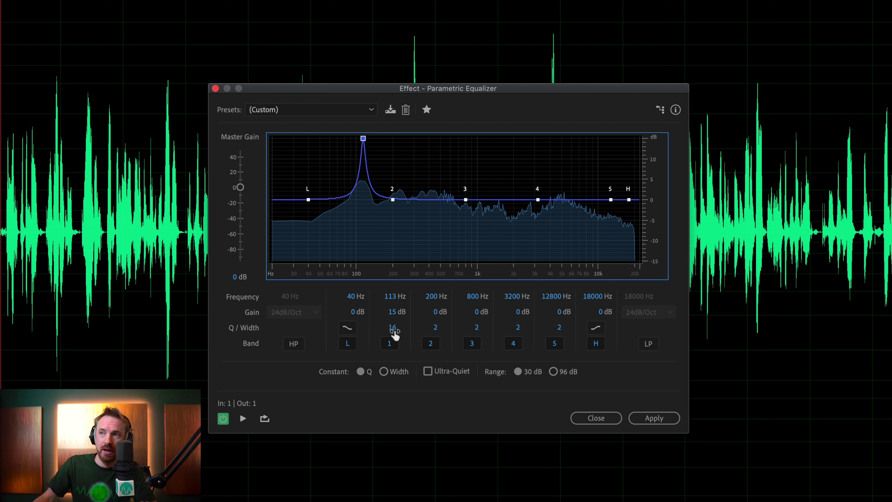
left_click_drag(394, 312, 261, 309)
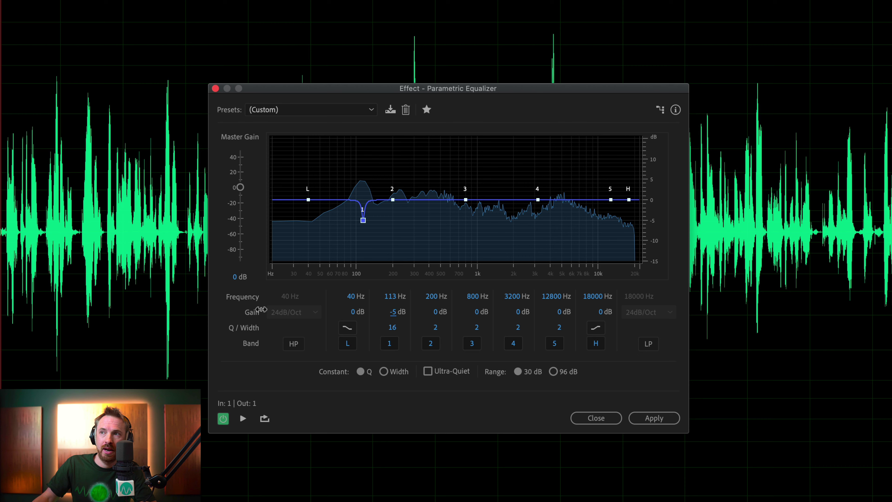
key("space")
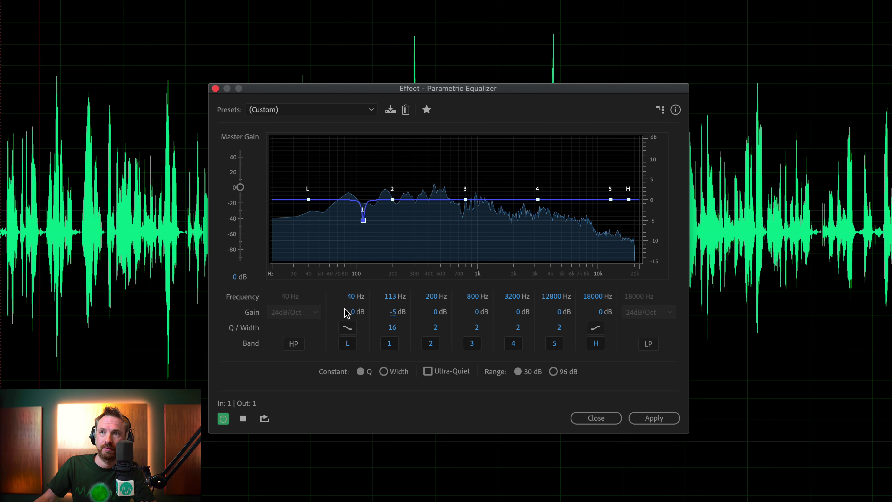
Give band 2 Q 16, sweep a 15 dB boost, then cut it to -4.6 dB at 355 Hz.
key("space")
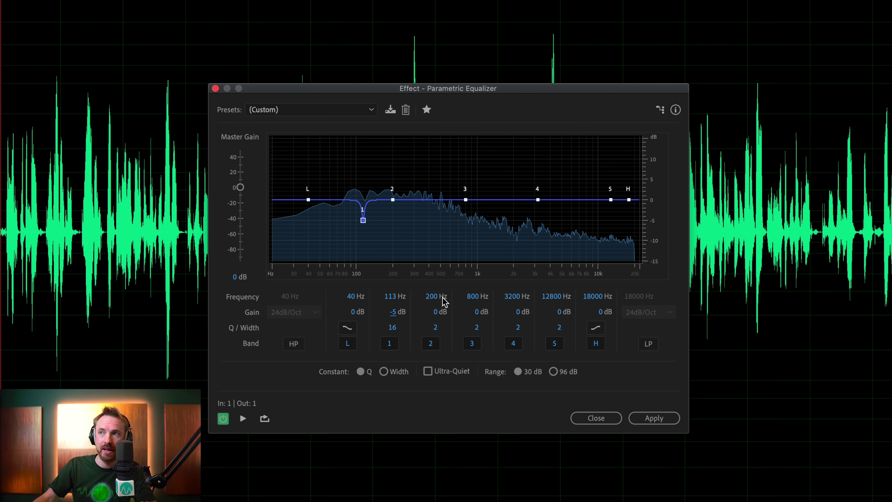
left_click(437, 327)
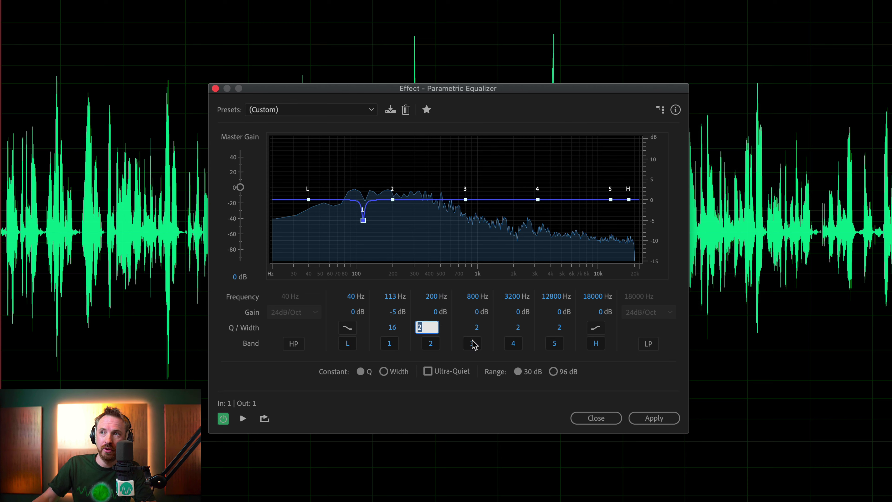
type("16")
key("Return")
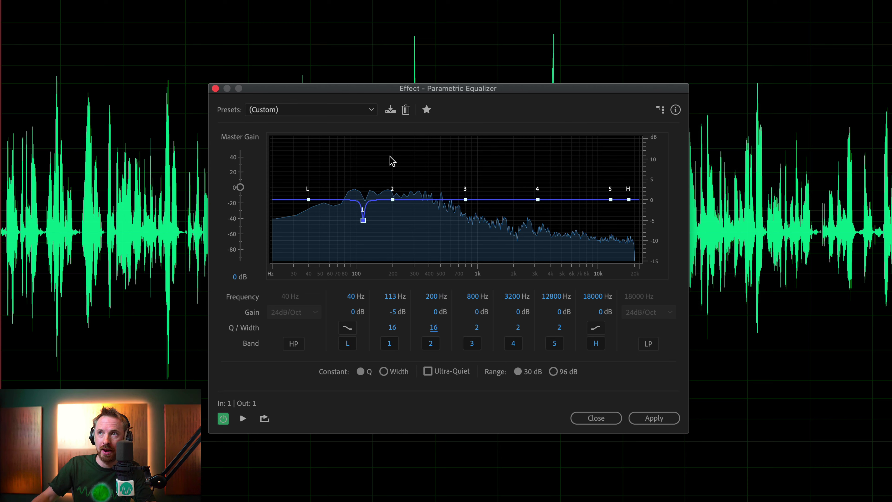
left_click_drag(391, 199, 423, 126)
key("space")
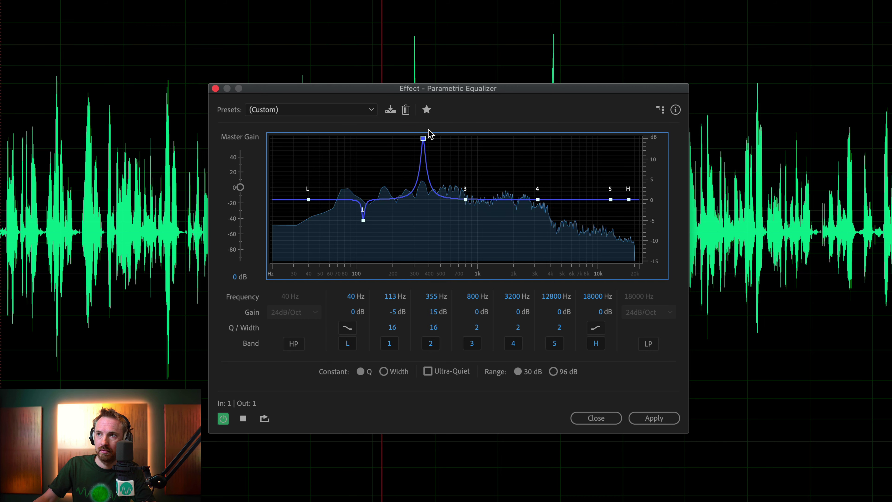
key("space")
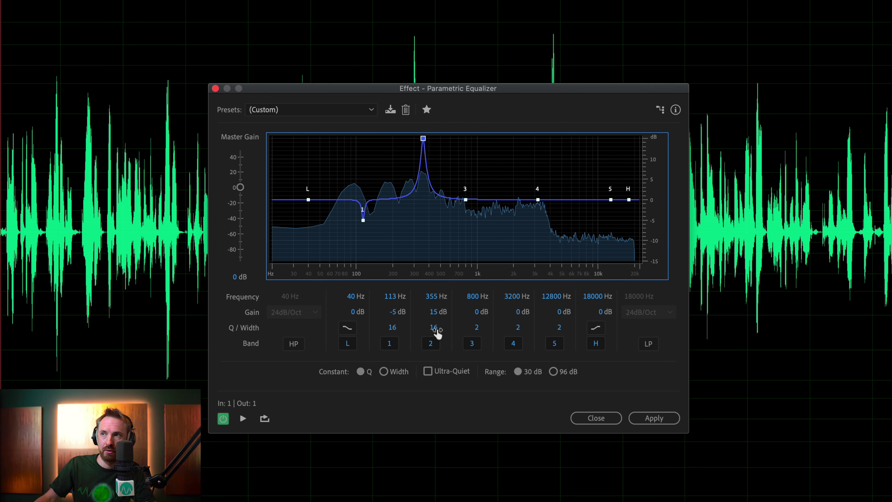
left_click_drag(437, 312, 355, 312)
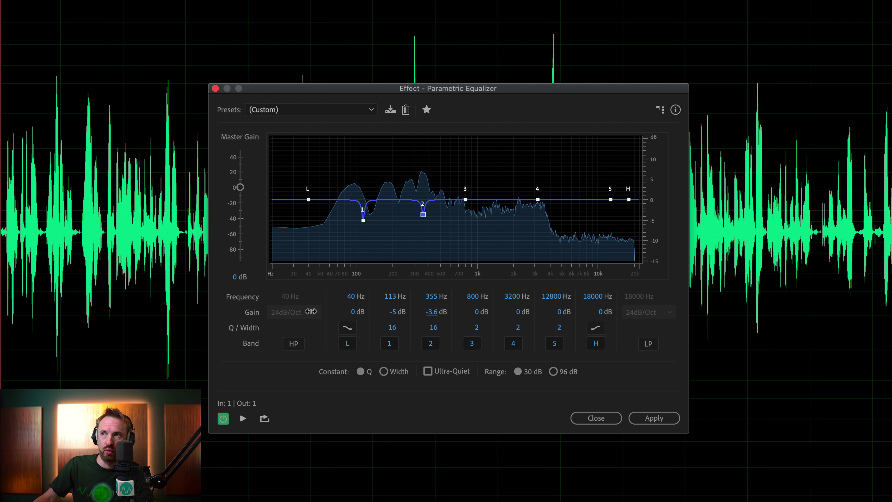
key("space")
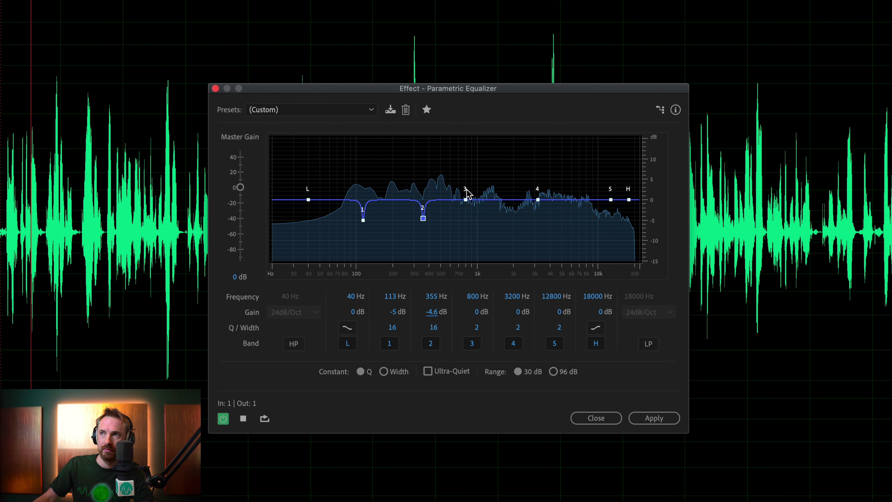
Boost band 3 to 15 dB with Q 16, sweep to 849 Hz, then cut it to -5.4 dB.
left_click_drag(466, 200, 470, 150)
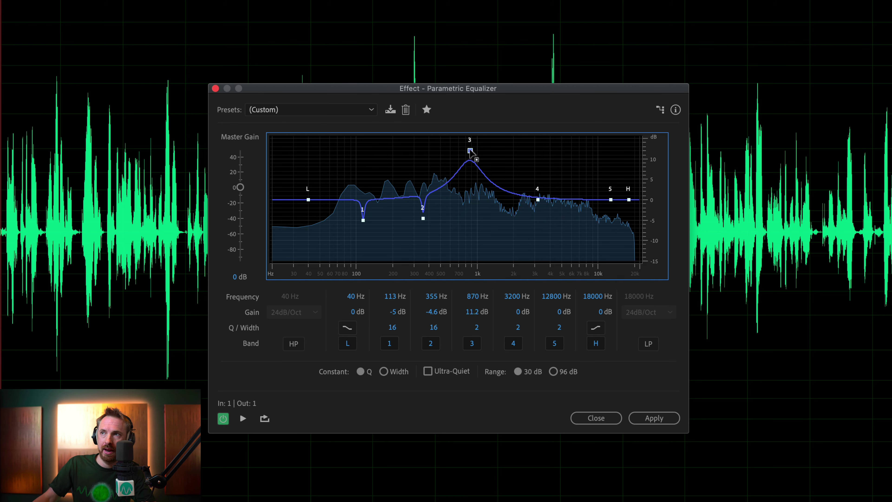
left_click(479, 326)
type("16")
key("Return")
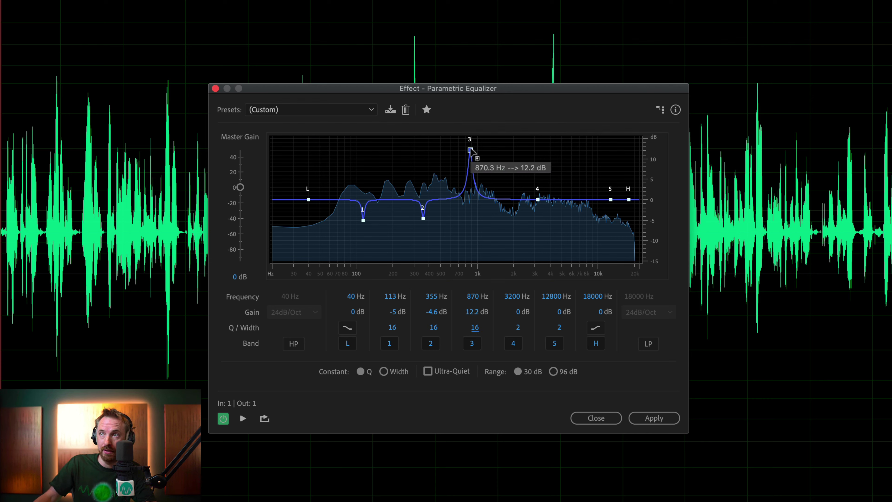
left_click_drag(470, 150, 469, 127)
key("space")
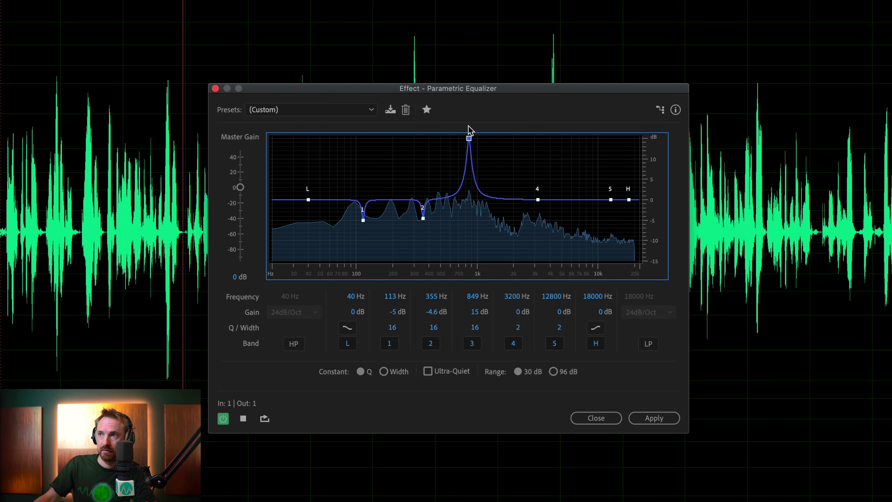
key("space")
left_click_drag(478, 312, 348, 308)
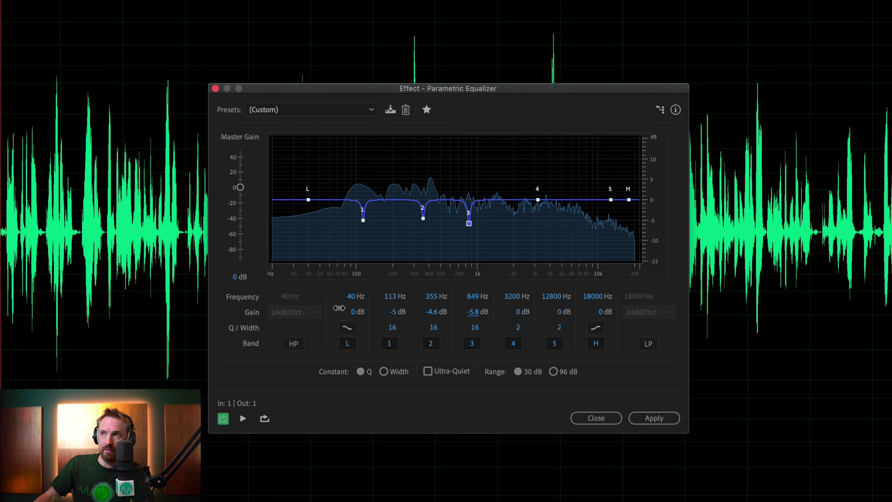
key("space")
left_click_drag(467, 314, 551, 327)
Boost band 4 into a narrow peak, sweep to 1532 Hz, then cut it to -3.7 dB.
key("space")
key("space")
left_click_drag(538, 199, 501, 127)
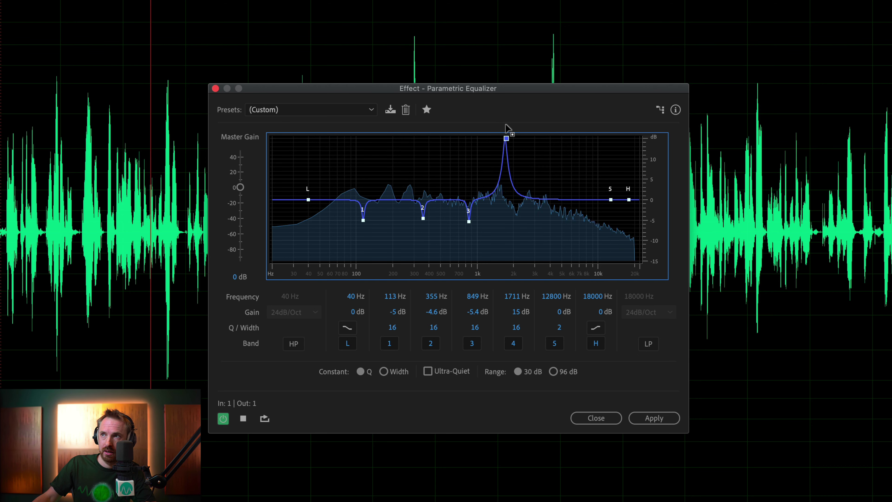
mouse_move(506, 125)
left_mouse_down()
mouse_move(519, 129)
mouse_move(500, 131)
left_mouse_up()
key("space")
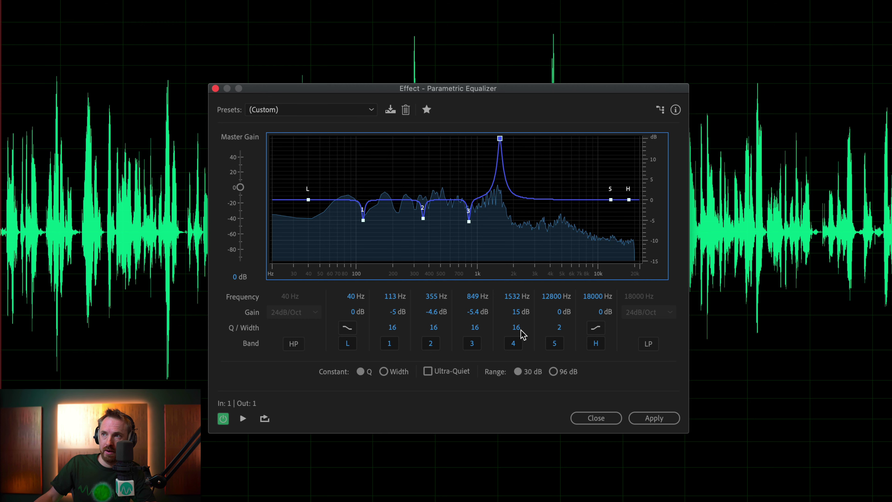
left_click_drag(514, 318, 375, 312)
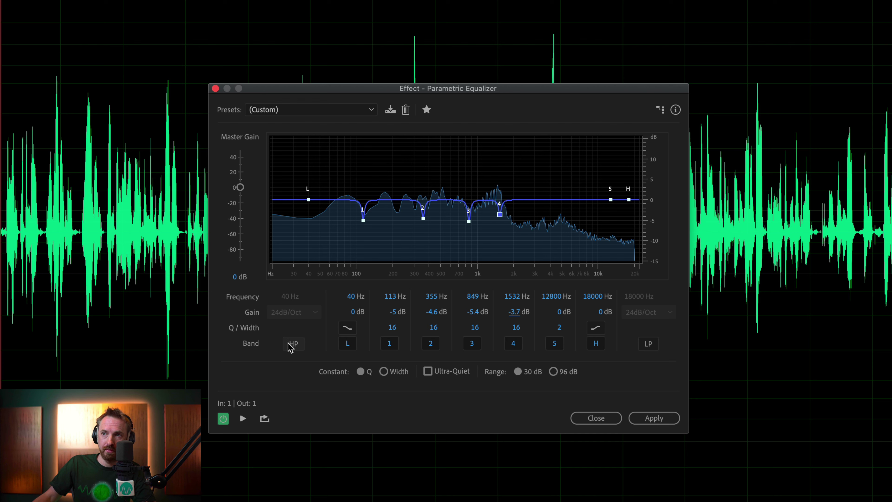
Turn on the 24 dB/Oct high-pass band, drag its cutoff to 83 Hz, and preview.
left_click(294, 343)
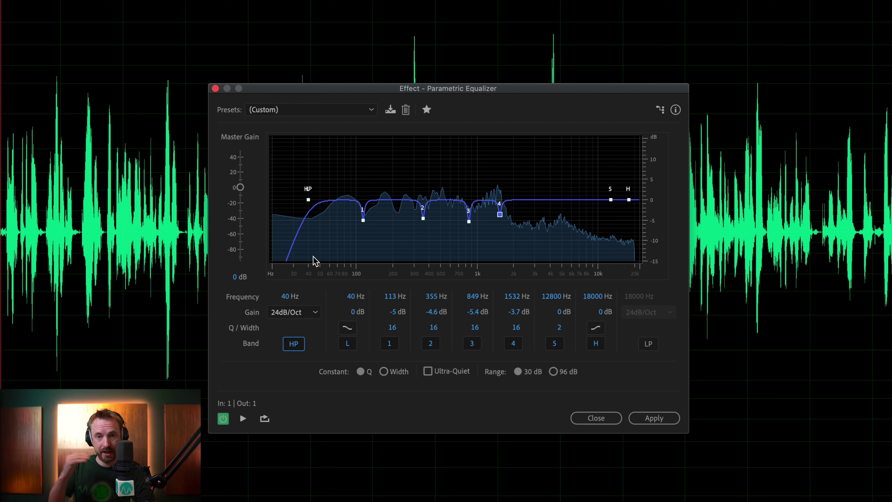
left_click(308, 200)
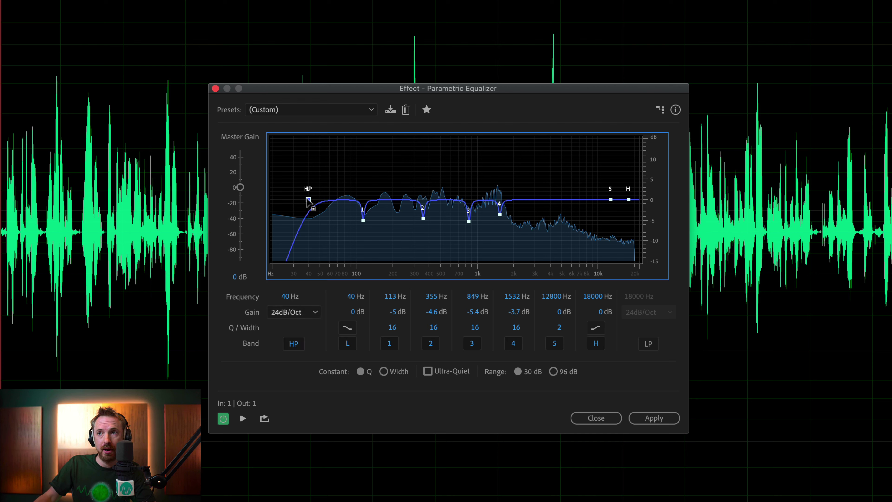
left_click_drag(310, 199, 347, 199)
key("space")
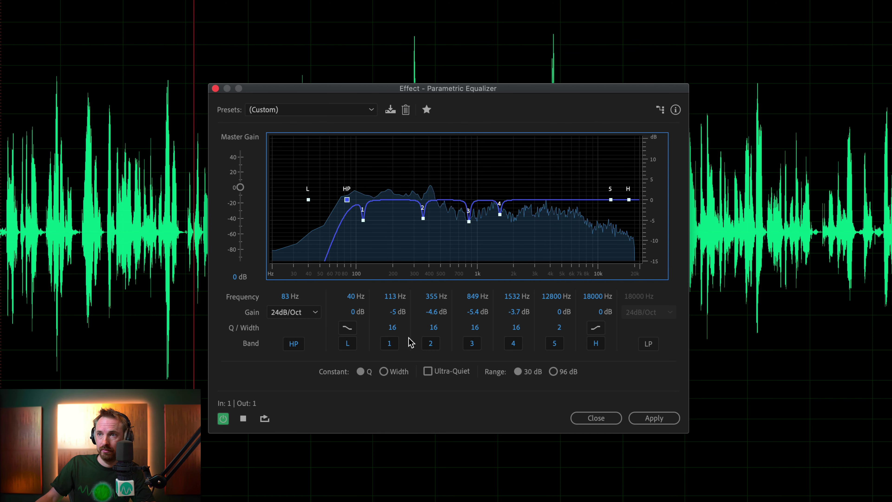
Toggle the equalizer's power off and on to compare with the original audio.
left_click(223, 418)
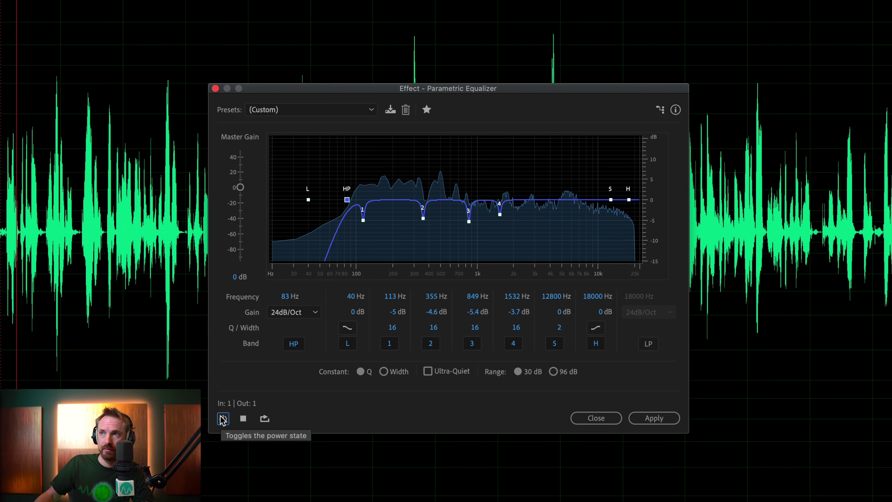
left_click(223, 418)
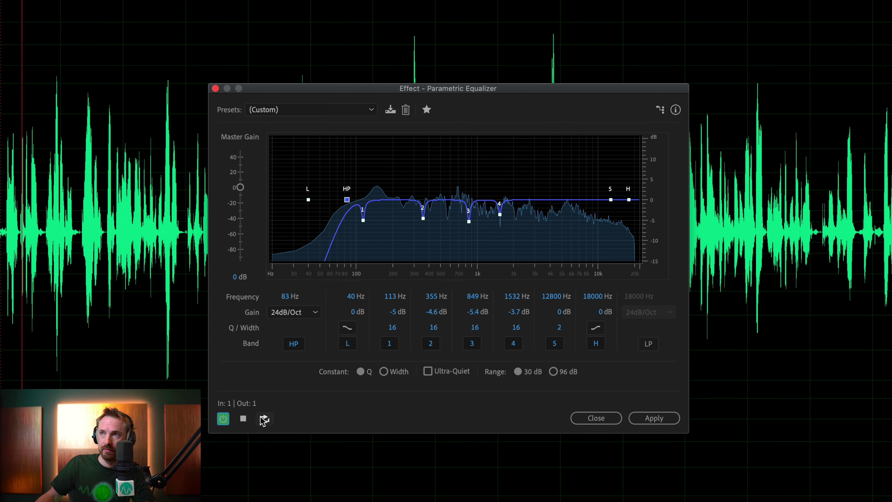
key("space")
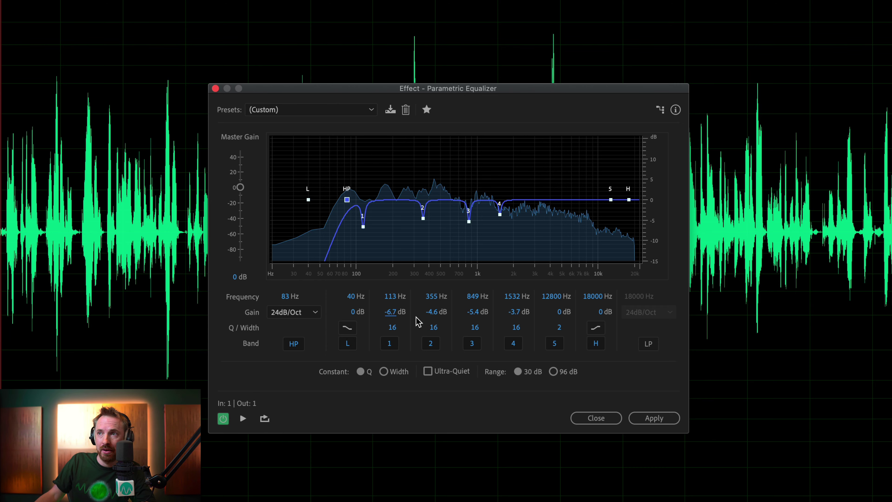
Deepen the notch cuts to about -6 to -7 dB and apply the equalizer to Echo.wav.
left_click_drag(469, 317, 502, 312)
key("space")
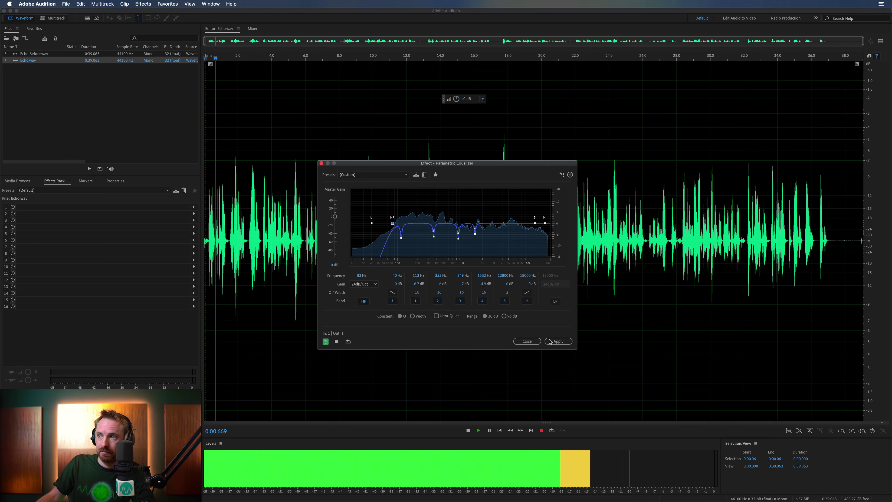
left_click(558, 343)
left_click(558, 341)
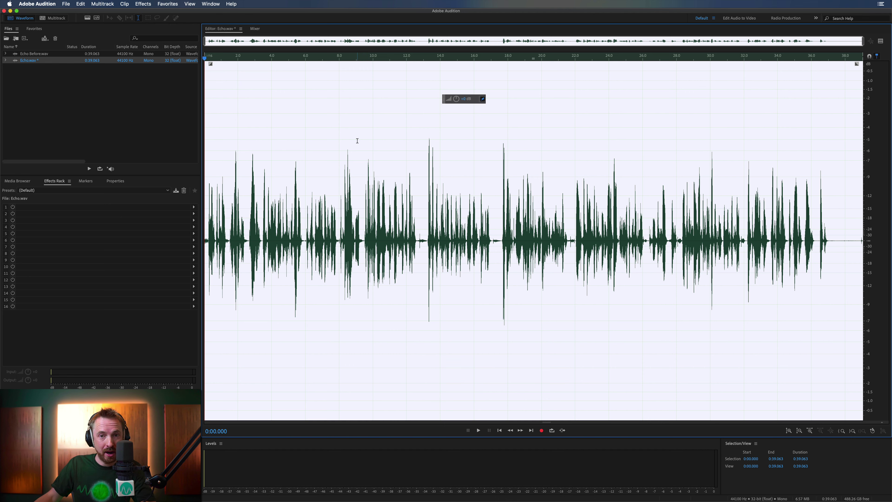
Show the Effects menu's Amplitude and Compression submenu.
left_click(144, 4)
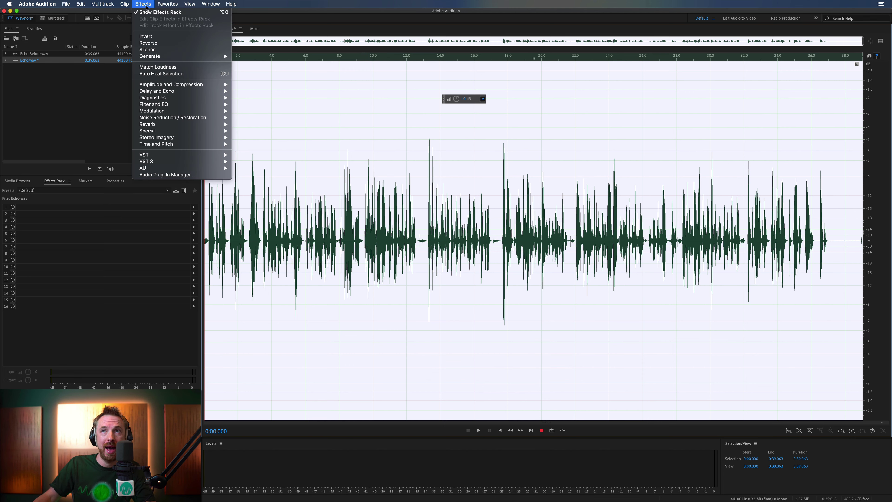
mouse_move(196, 85)
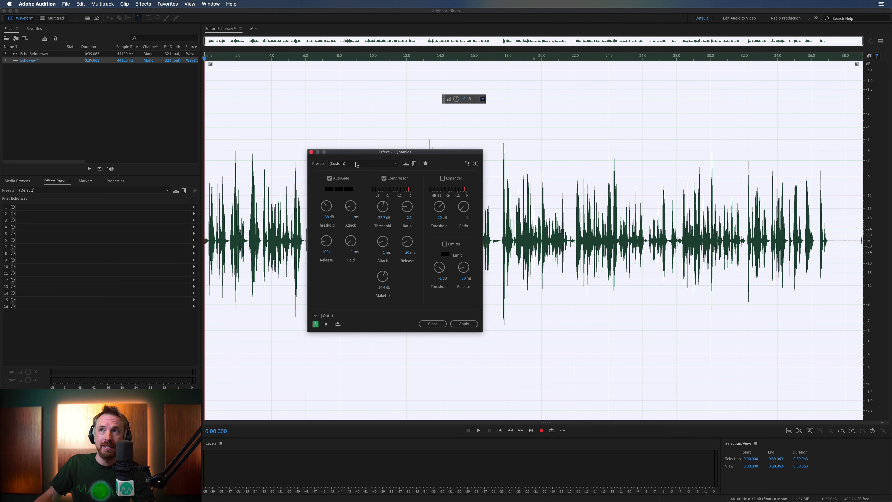
Reset Dynamics to the (Default) preset and enable AutoGate.
left_click(355, 164)
left_click(337, 173)
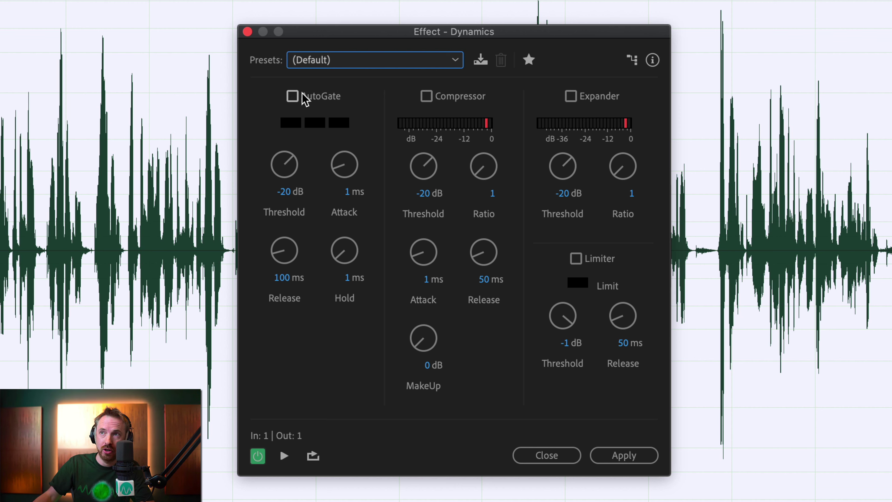
left_click(293, 96)
key("space")
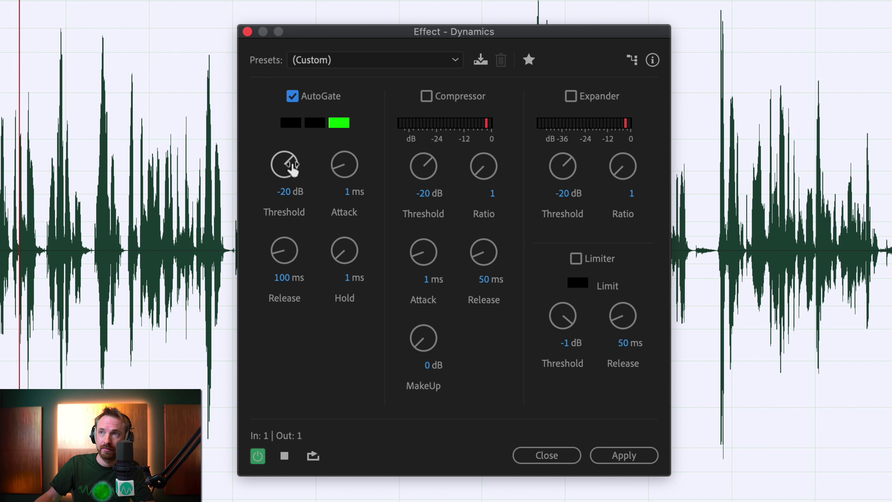
key("space")
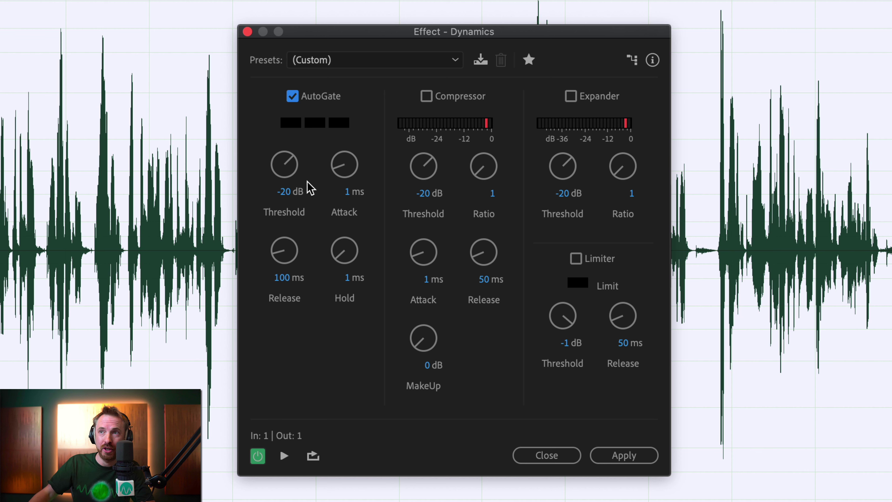
Set the AutoGate threshold to -27.9 dB and hold to 40.7 ms, previewing each change.
mouse_move(287, 172)
left_mouse_down()
mouse_move(281, 185)
mouse_move(283, 173)
left_mouse_up()
key("space")
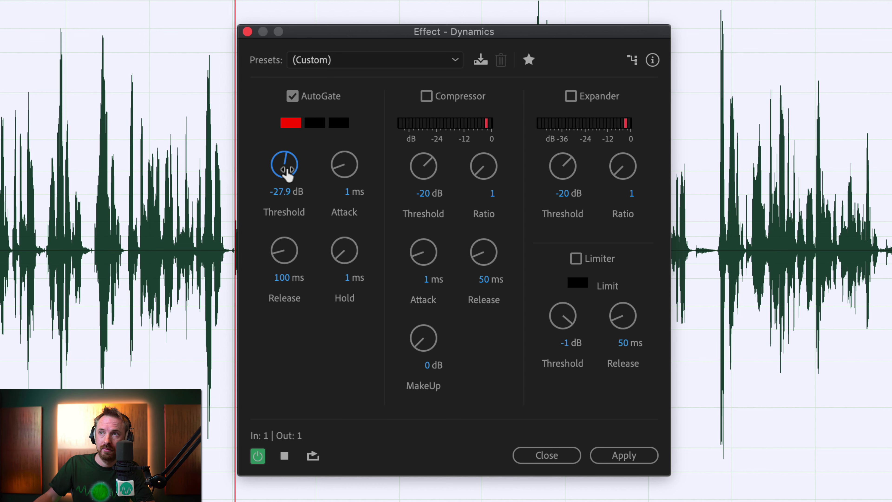
key("space")
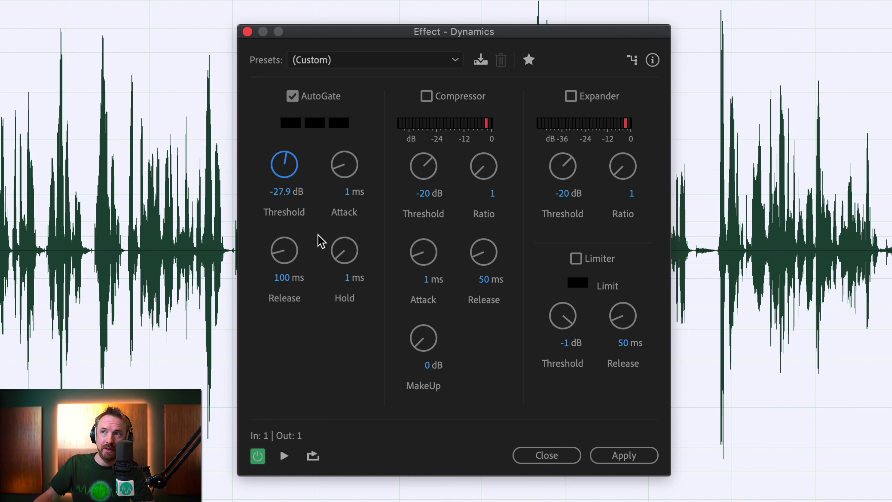
left_click_drag(354, 249, 355, 159)
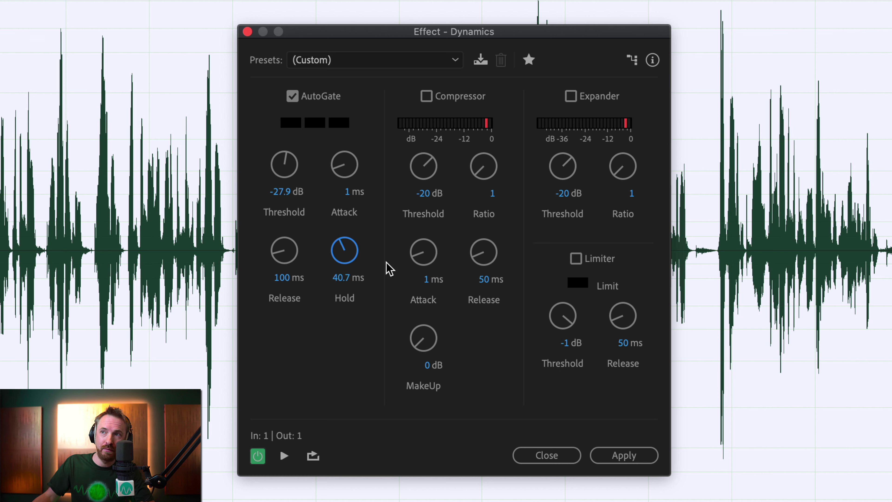
key("space")
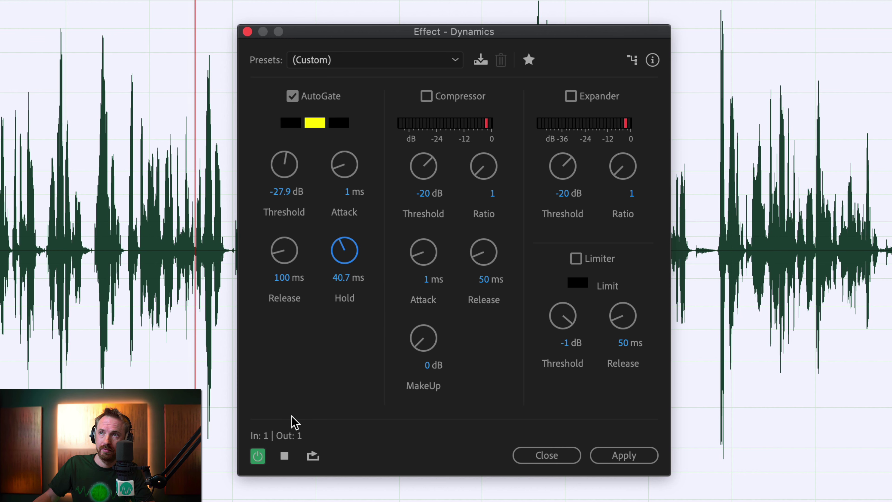
key("space")
Bypass and re-enable Dynamics to compare the gated audio with the original.
left_click(259, 456)
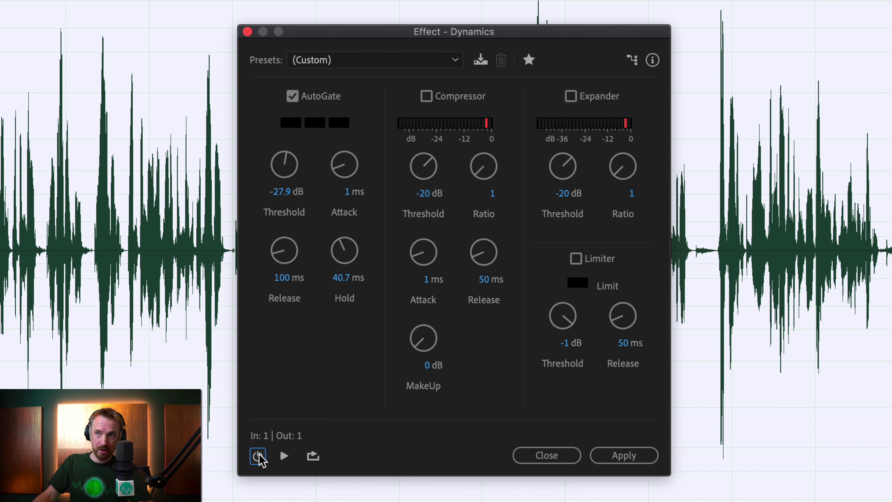
key("space")
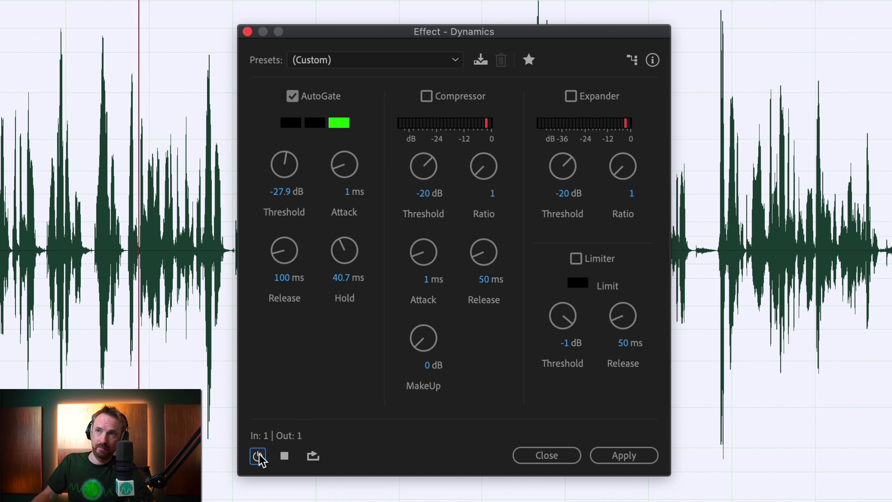
left_click(258, 456)
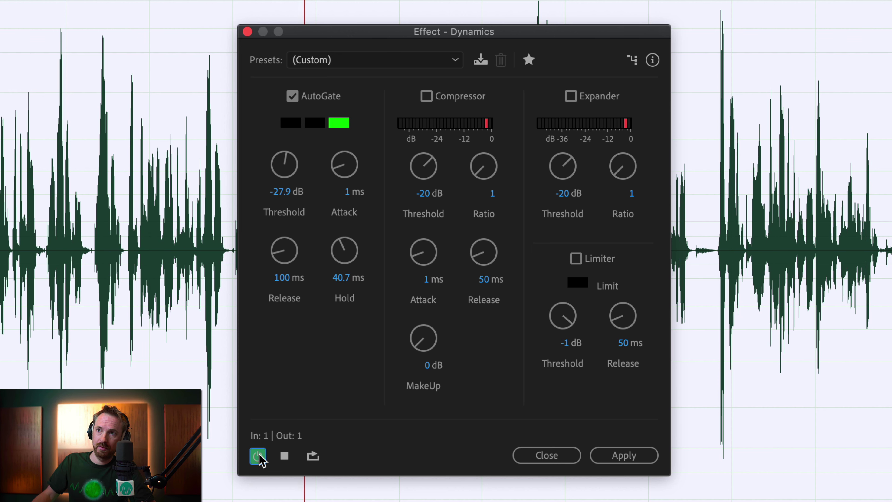
key("space")
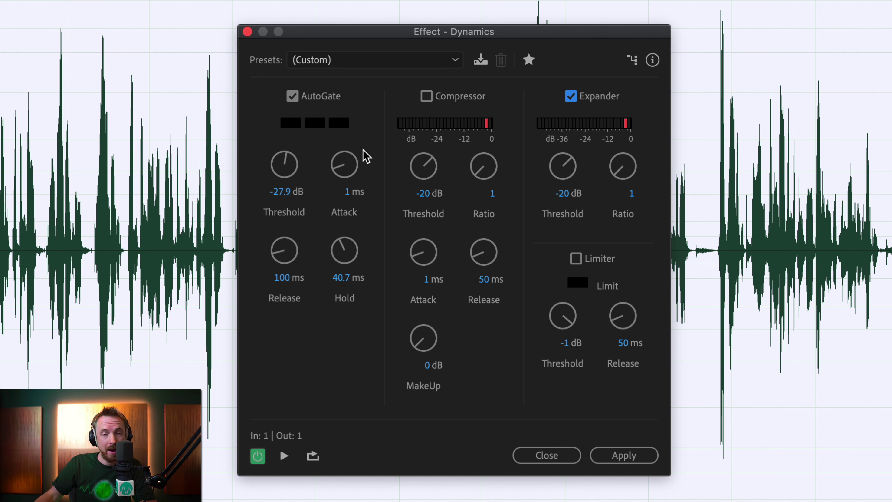
Disable AutoGate and tune the Expander to a -36.5 dB threshold and 2.4 ratio while previewing.
left_click(356, 92)
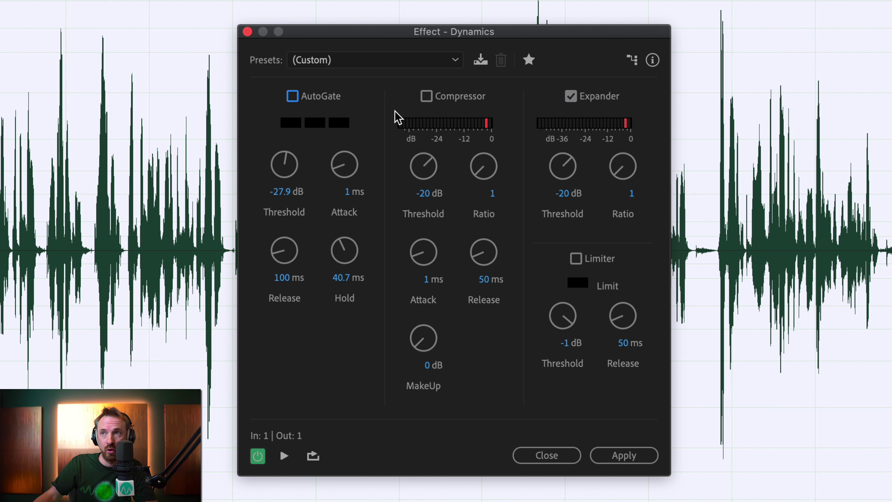
left_click(567, 194)
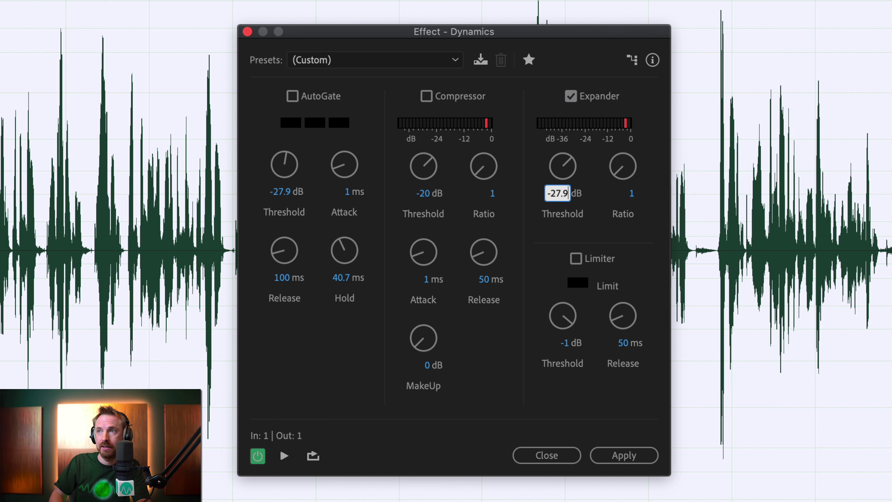
key("Return")
left_click_drag(633, 172, 629, 144)
key("space")
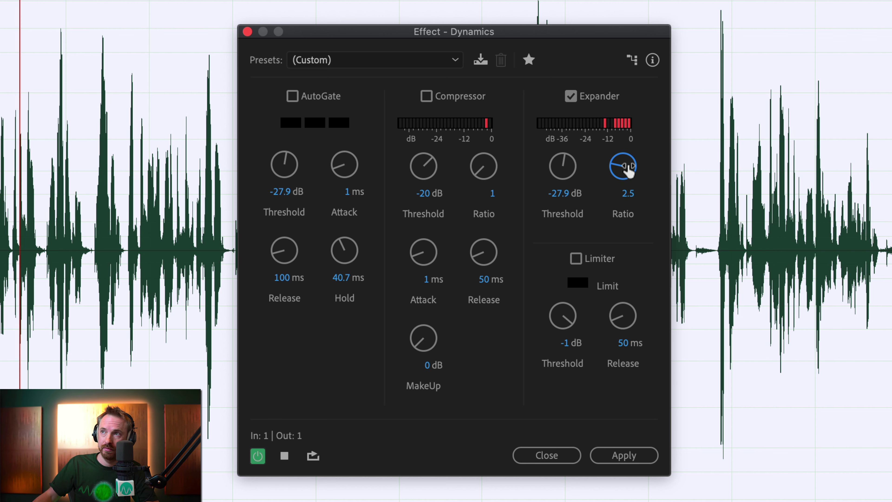
left_click_drag(575, 174, 576, 184)
left_click_drag(632, 176, 633, 172)
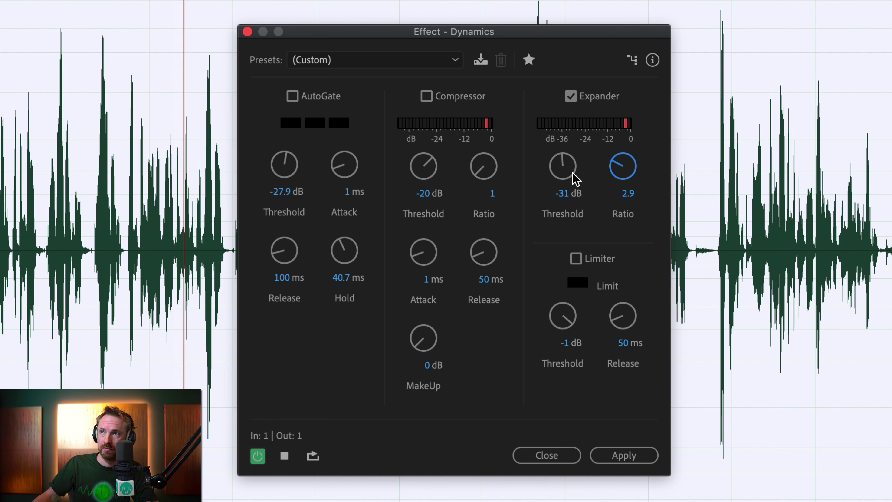
left_click_drag(573, 177, 564, 165)
left_click_drag(618, 175, 567, 193)
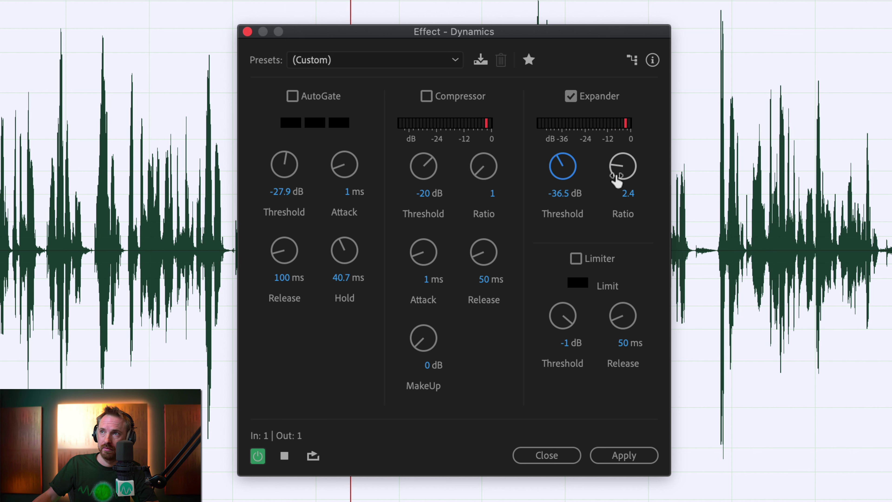
key("space")
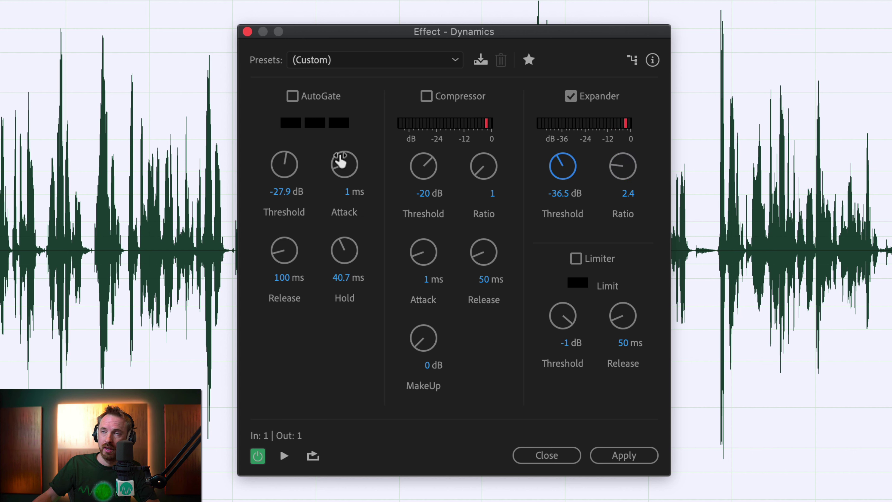
Re-enable AutoGate, preview, and apply Dynamics to Echo.wav.
left_click(312, 102)
key("space")
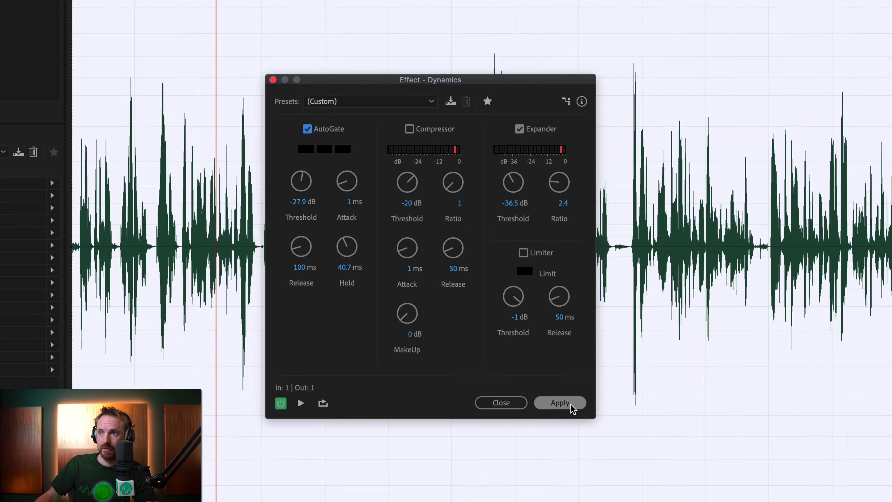
left_click(637, 456)
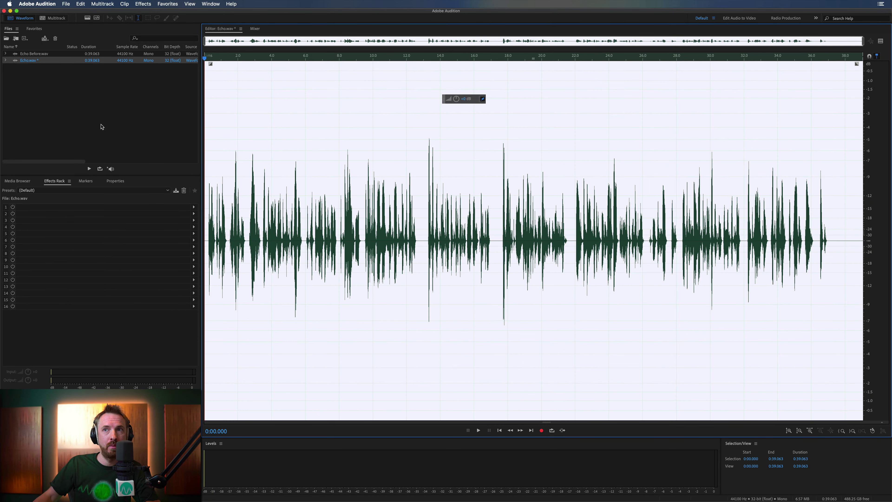
double_click(33, 55)
key("space")
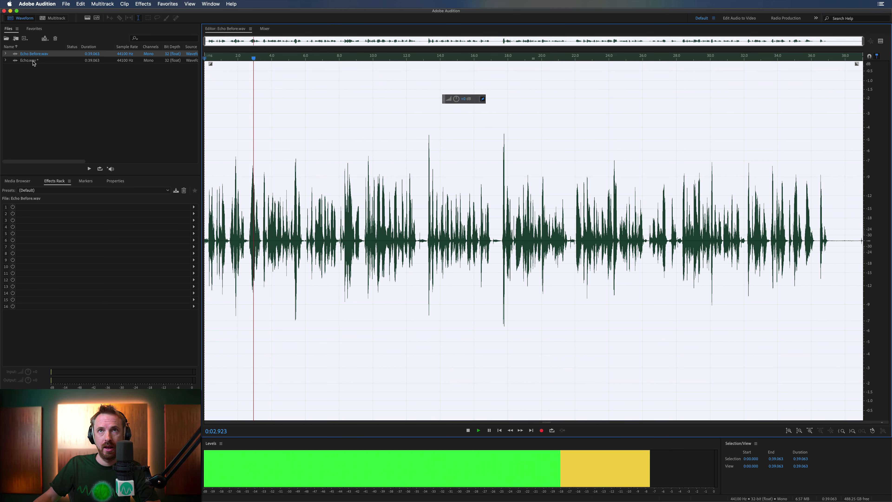
double_click(32, 61)
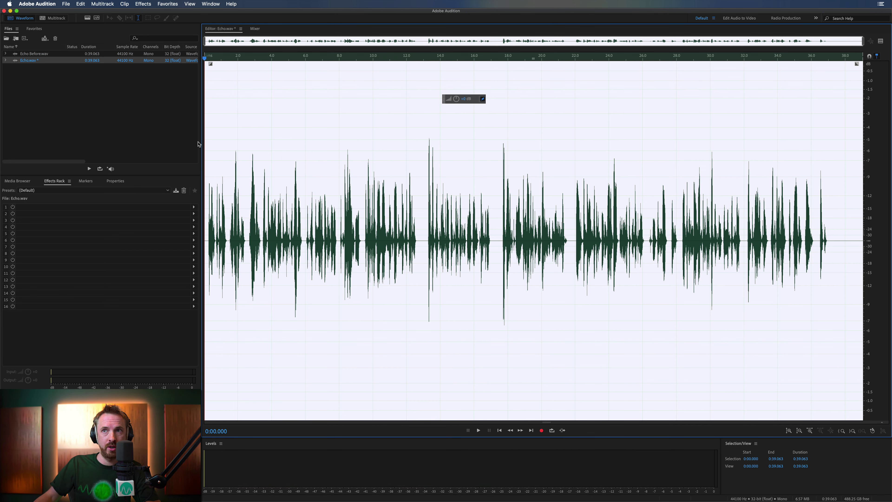
key("space")
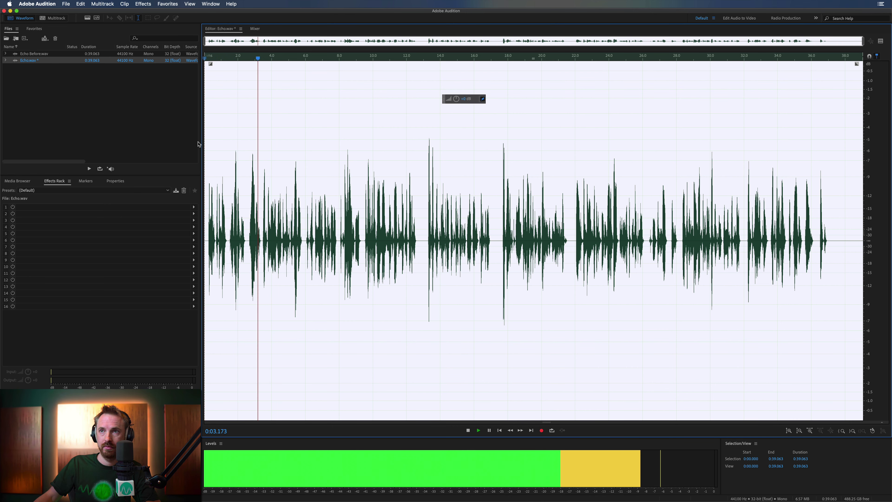
key("space")
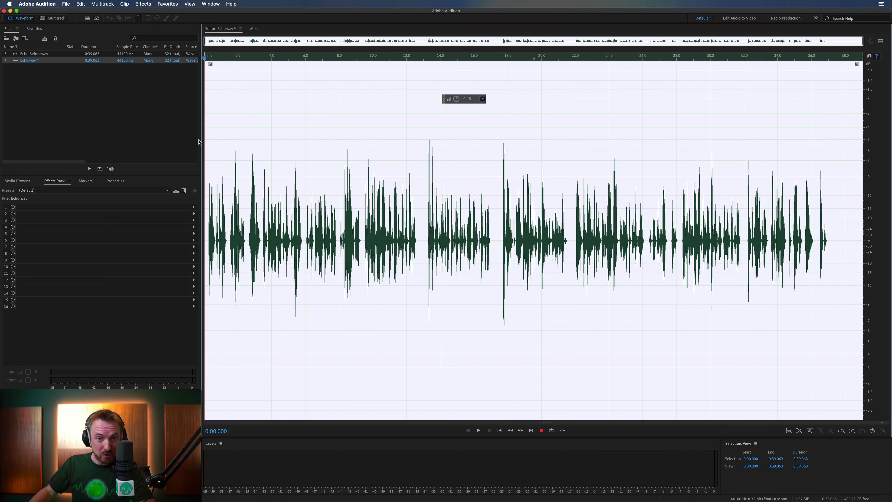
Preview DeReverb on Echo.wav, settle on a light amount around 18–21% with Auto Gain, and apply it.
left_click(143, 4)
mouse_move(187, 117)
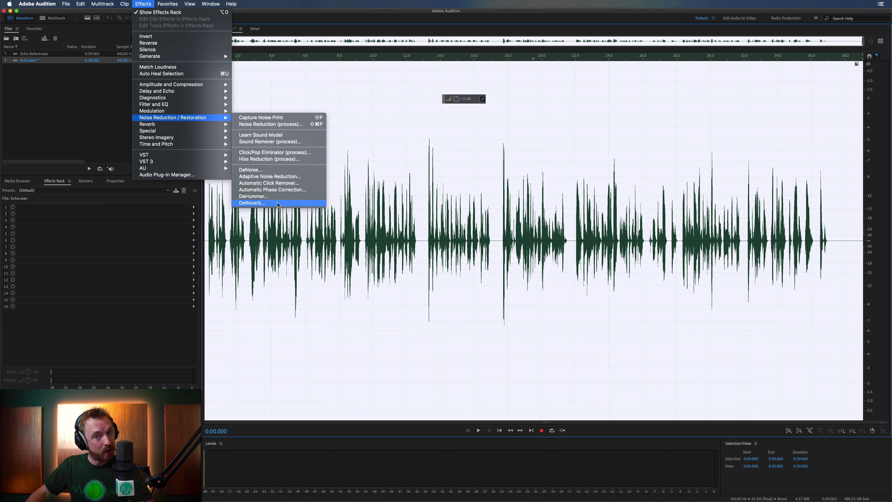
left_click(251, 203)
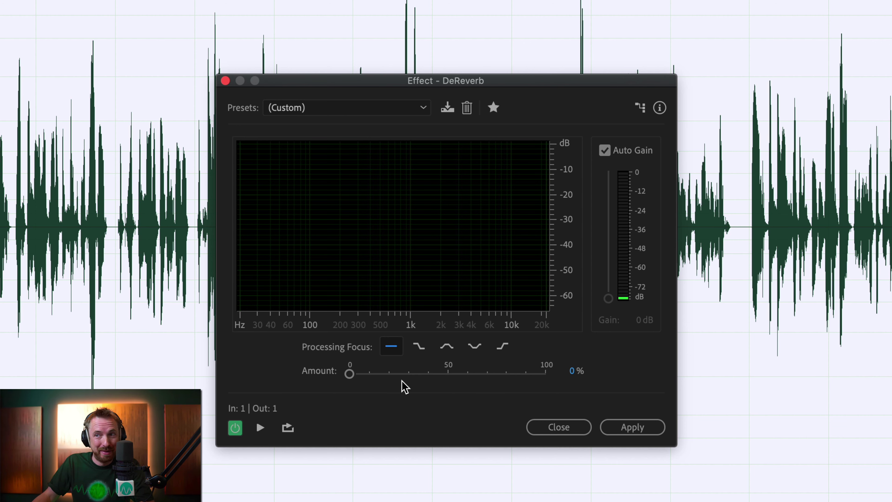
left_click_drag(349, 374, 529, 375)
key("space")
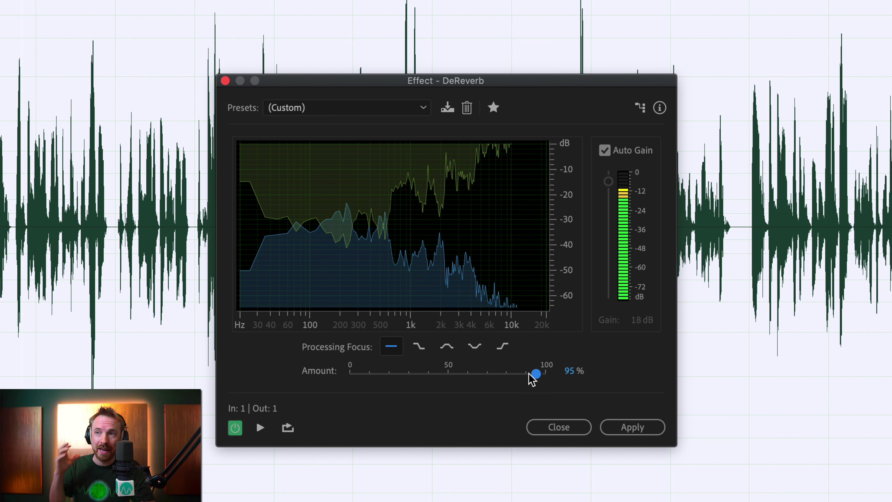
left_click_drag(534, 374, 267, 396)
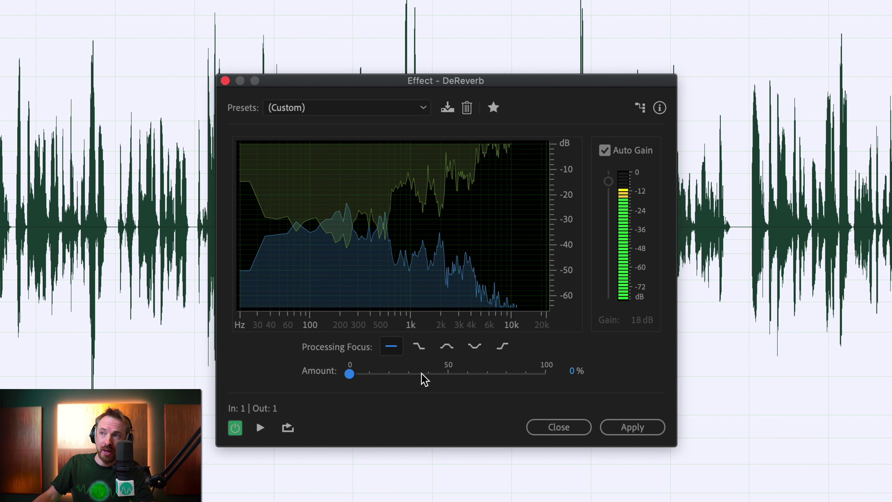
key("space")
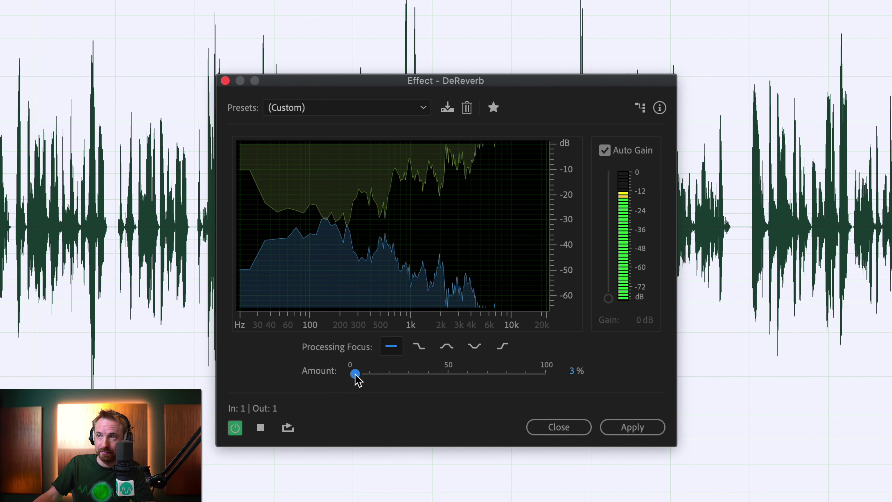
left_click_drag(354, 374, 396, 375)
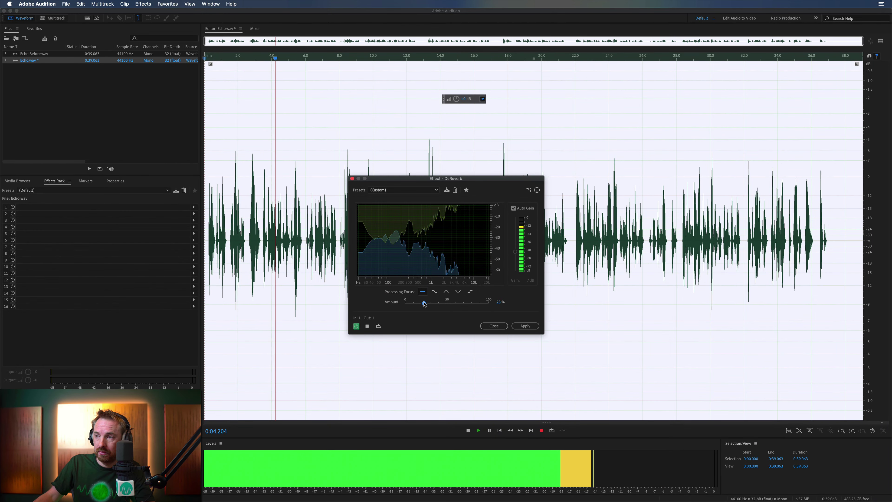
key("space")
left_click(515, 326)
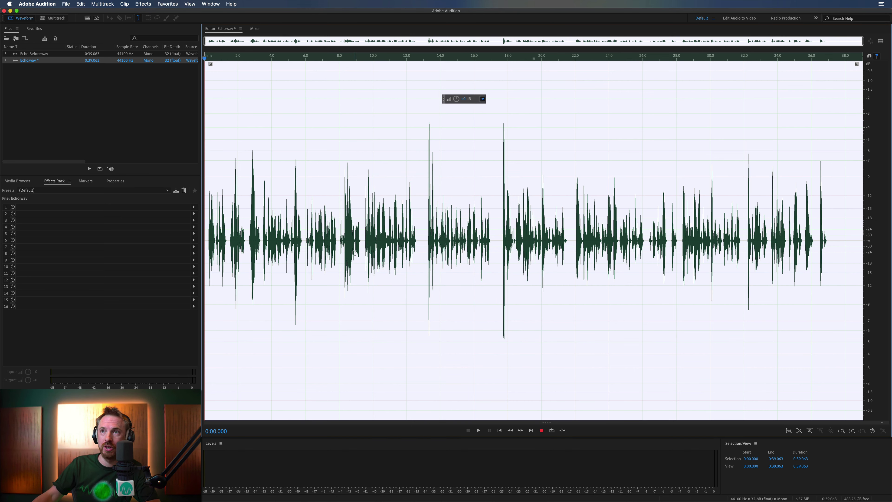
Load the Dynamics effect with its Default preset and show the before/after Preview Editor.
left_click(143, 4)
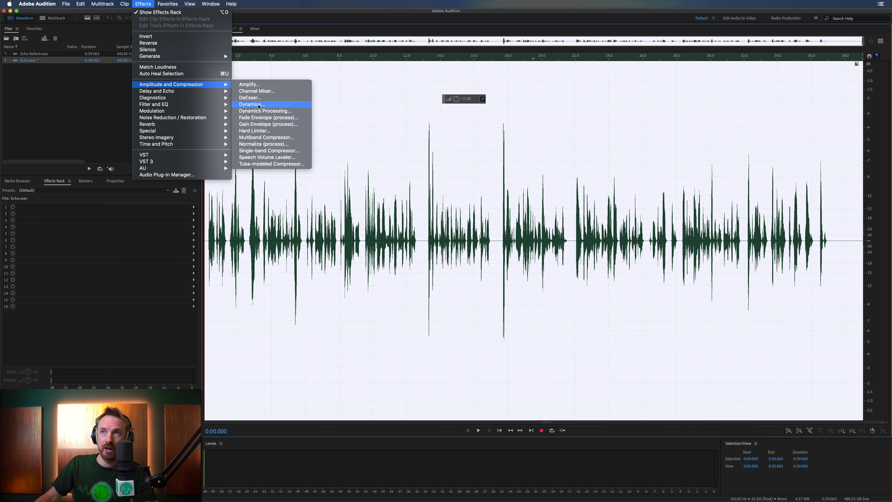
left_click(259, 104)
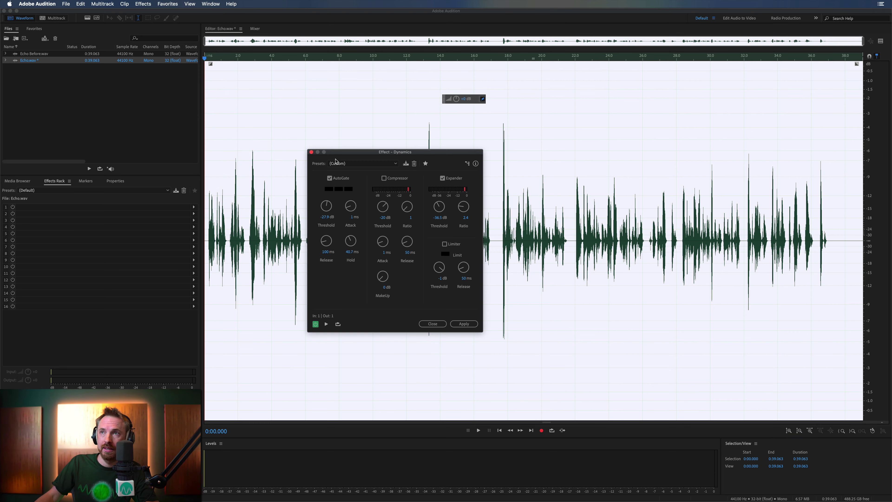
left_click(336, 163)
left_click(342, 171)
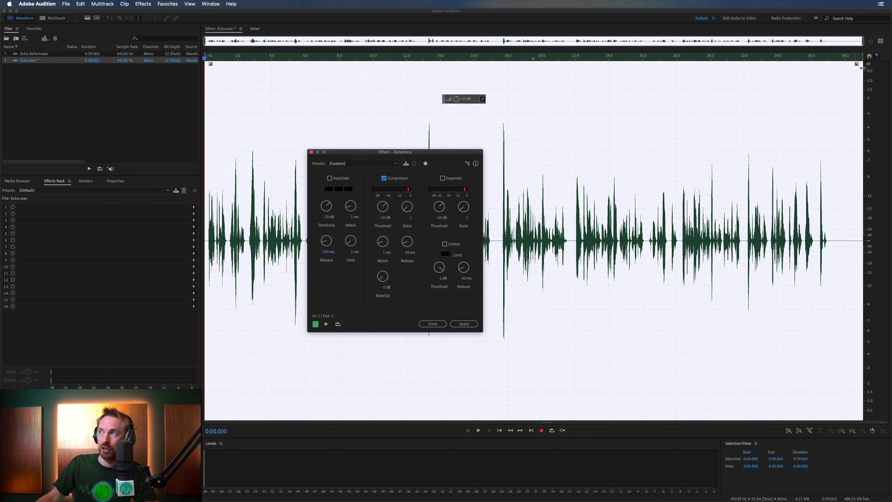
left_click(880, 42)
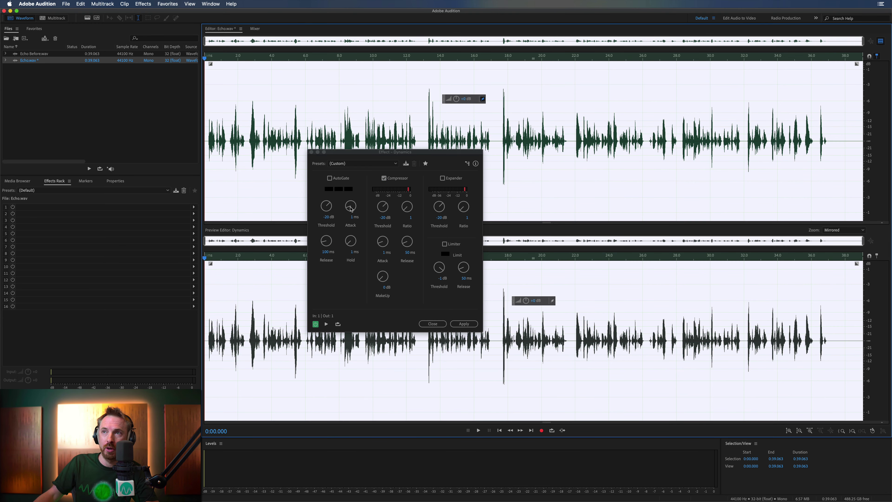
Set compressor ratio 3, threshold about -12.2 dB and 7.3 dB makeup, preview, then apply to Echo.wav.
left_click(408, 218)
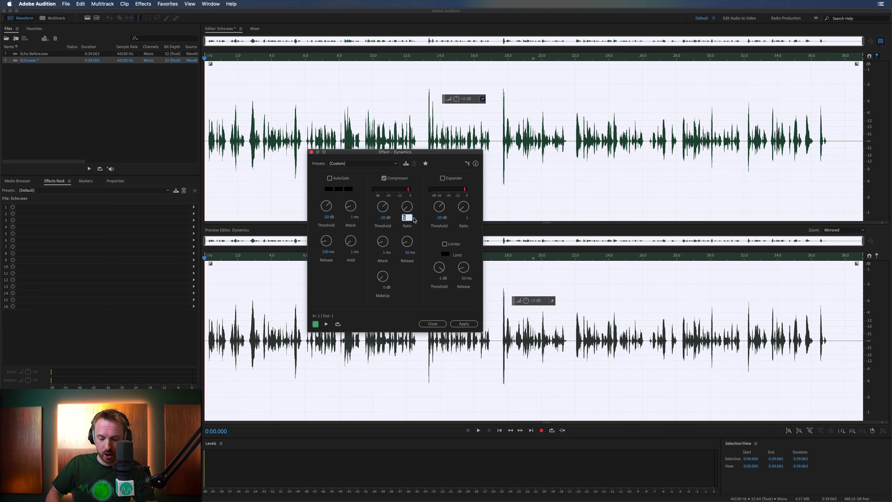
type("3")
key("Return")
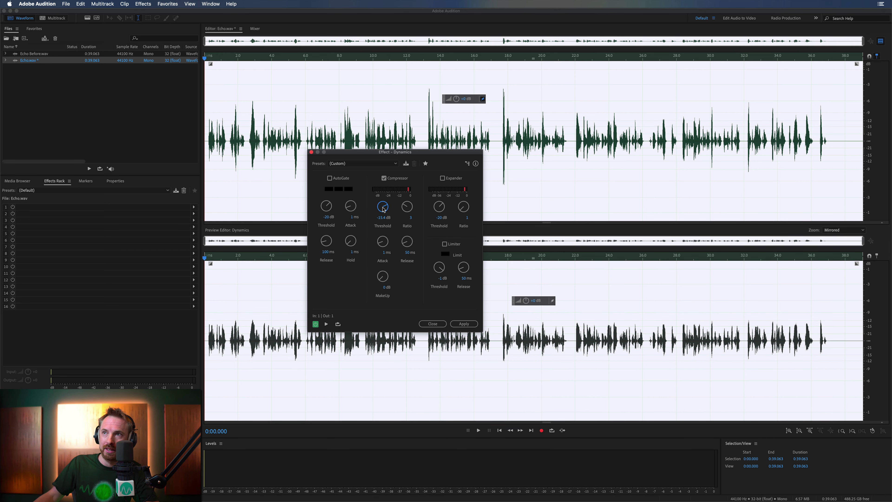
left_click_drag(383, 207, 384, 207)
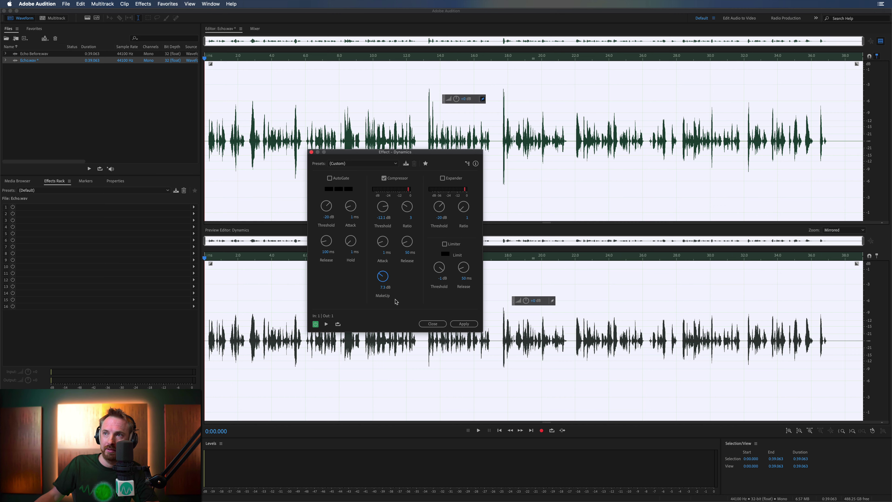
key("space")
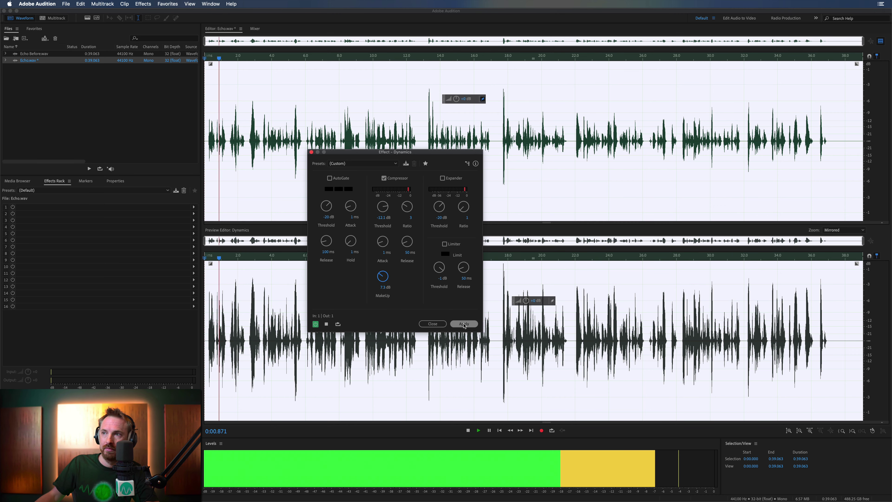
left_click(464, 323)
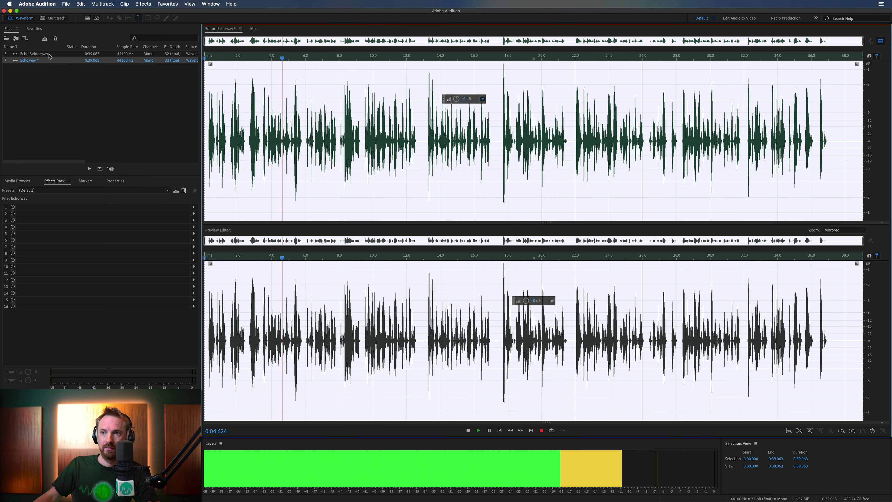
double_click(49, 56)
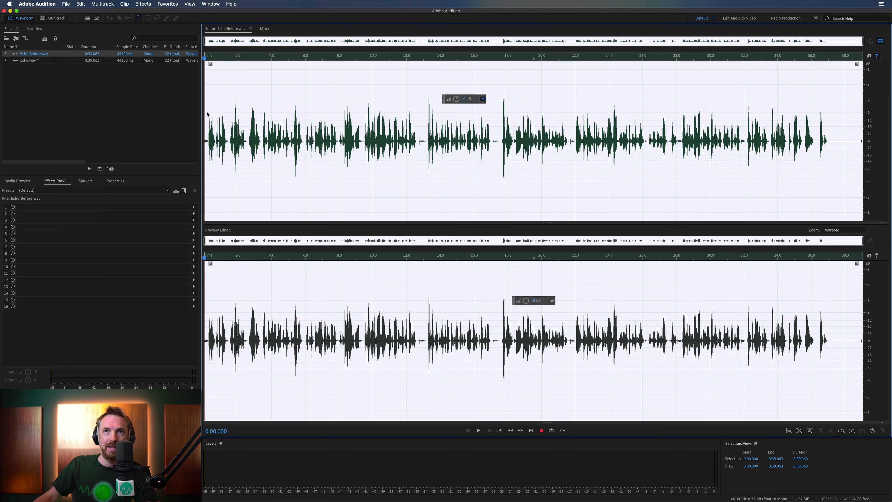
key("space")
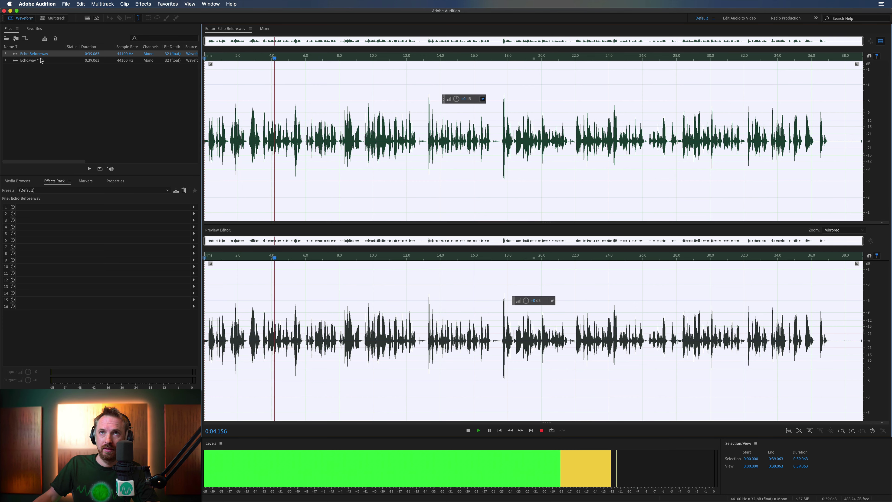
double_click(151, 60)
key("space")
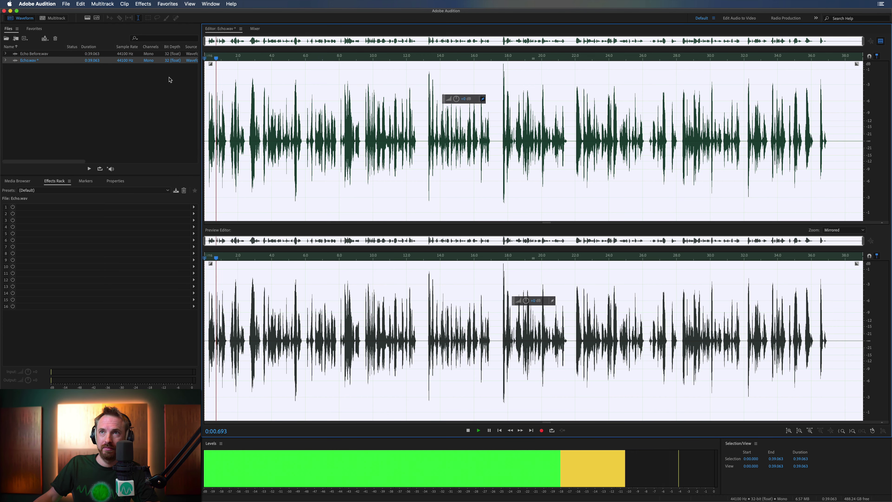